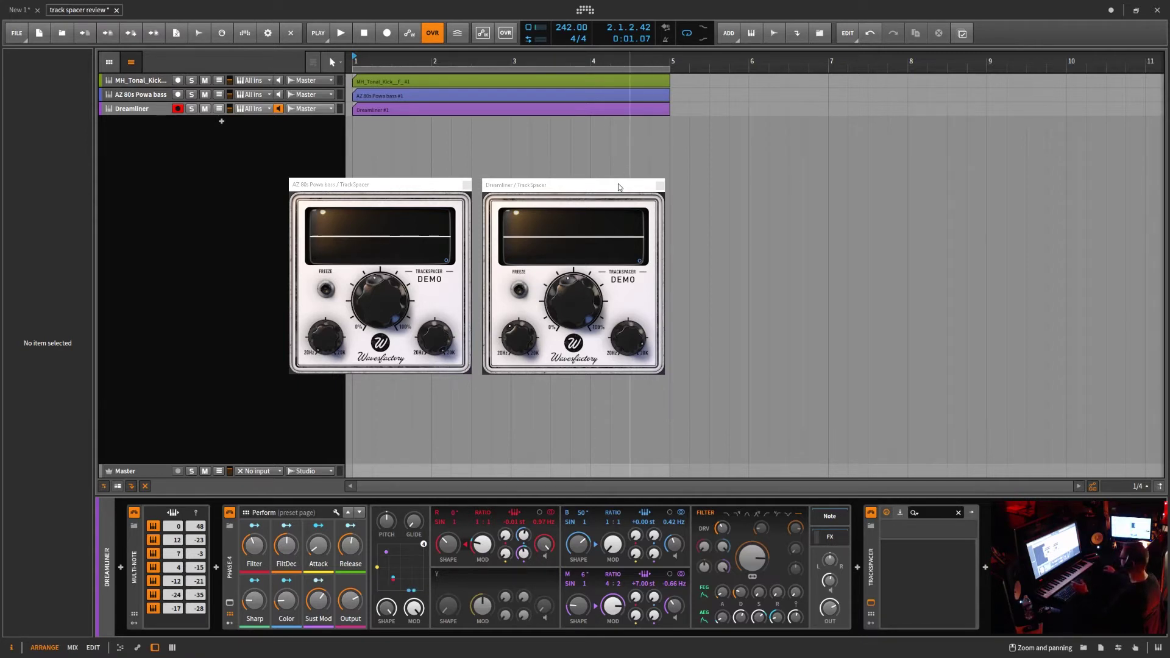
Step: Inspect the sidechain input setting of Dreamliner's TrackSpacer, including the outputs offered under MH_Tonal_Kick__F_, and return to the device's parameter view
{"action": "mouse_move", "coordinate": [616, 346]}
{"action": "mouse_move", "coordinate": [574, 297]}
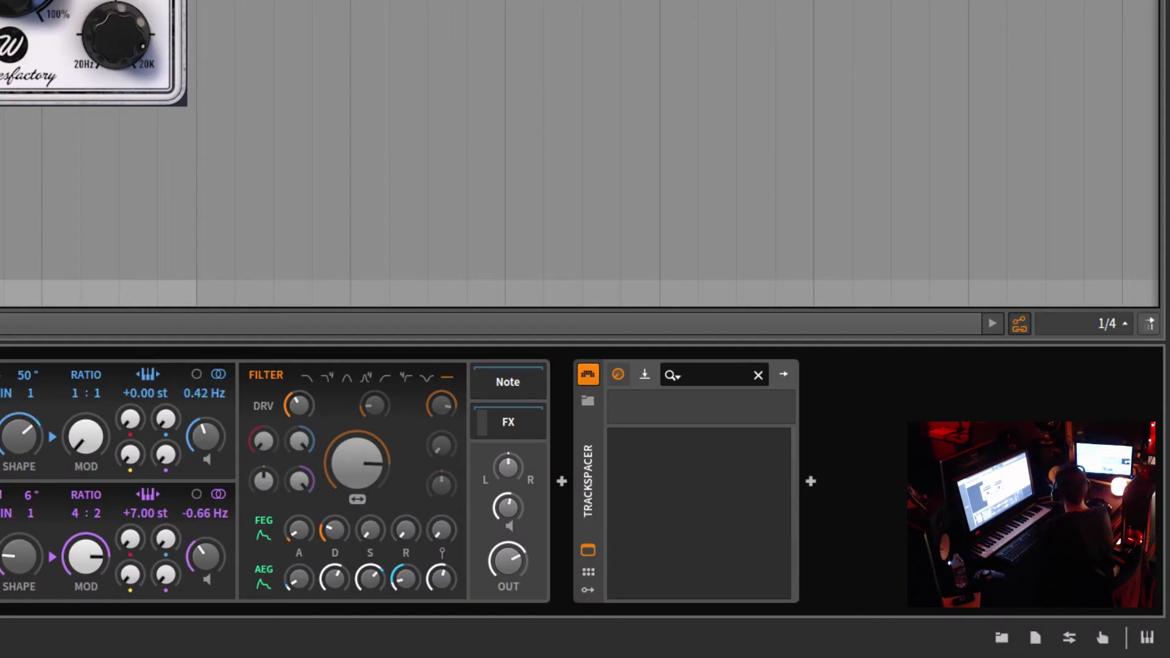
{"action": "left_click", "coordinate": [646, 374]}
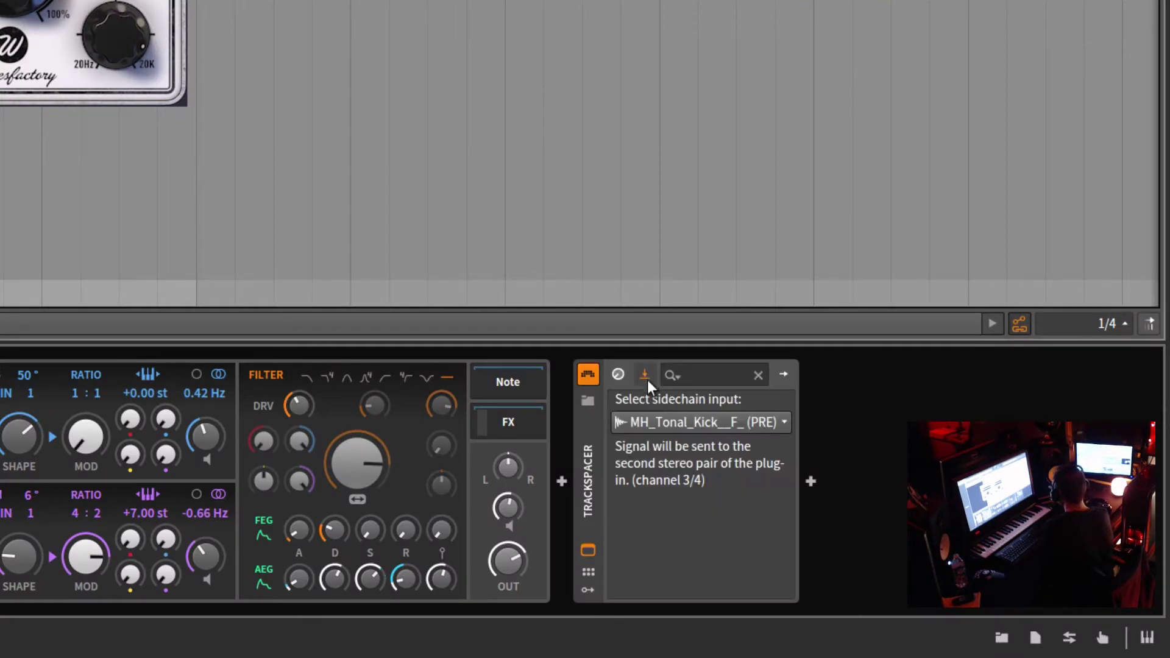
{"action": "left_click", "coordinate": [685, 424]}
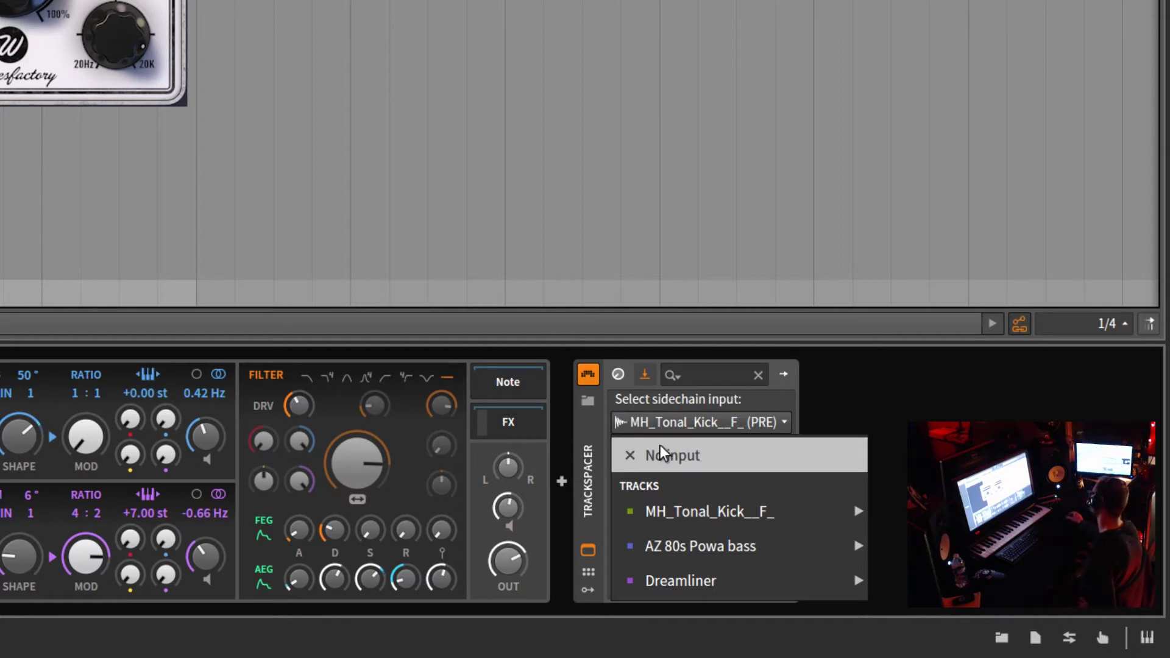
{"action": "left_click", "coordinate": [593, 430]}
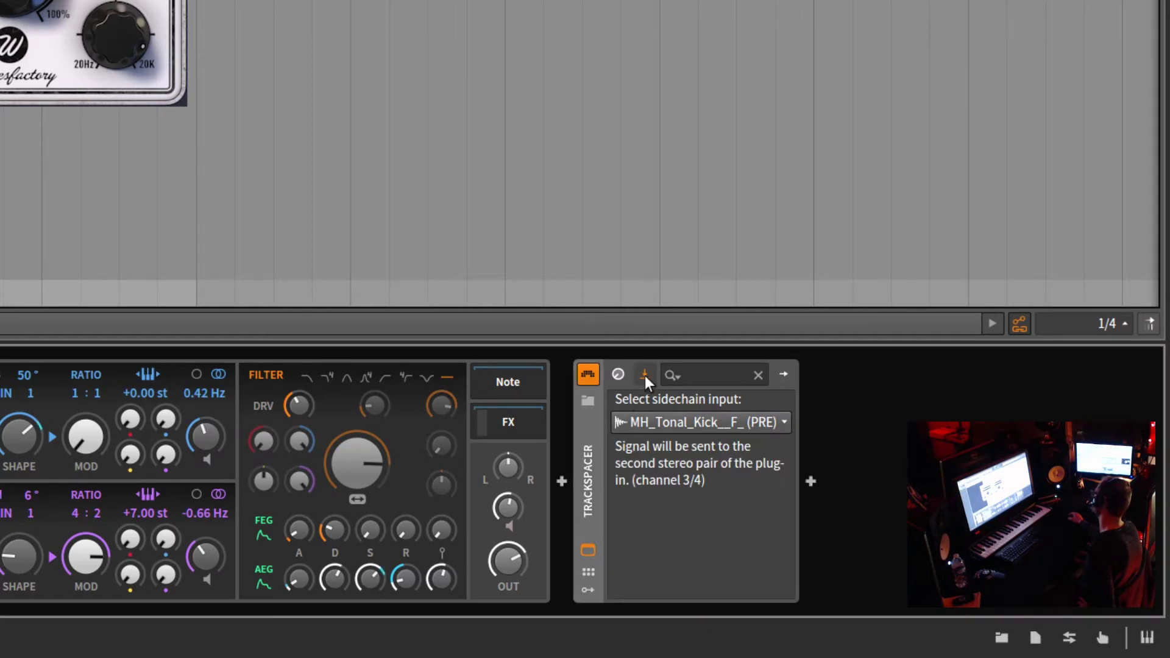
{"action": "left_click", "coordinate": [655, 427]}
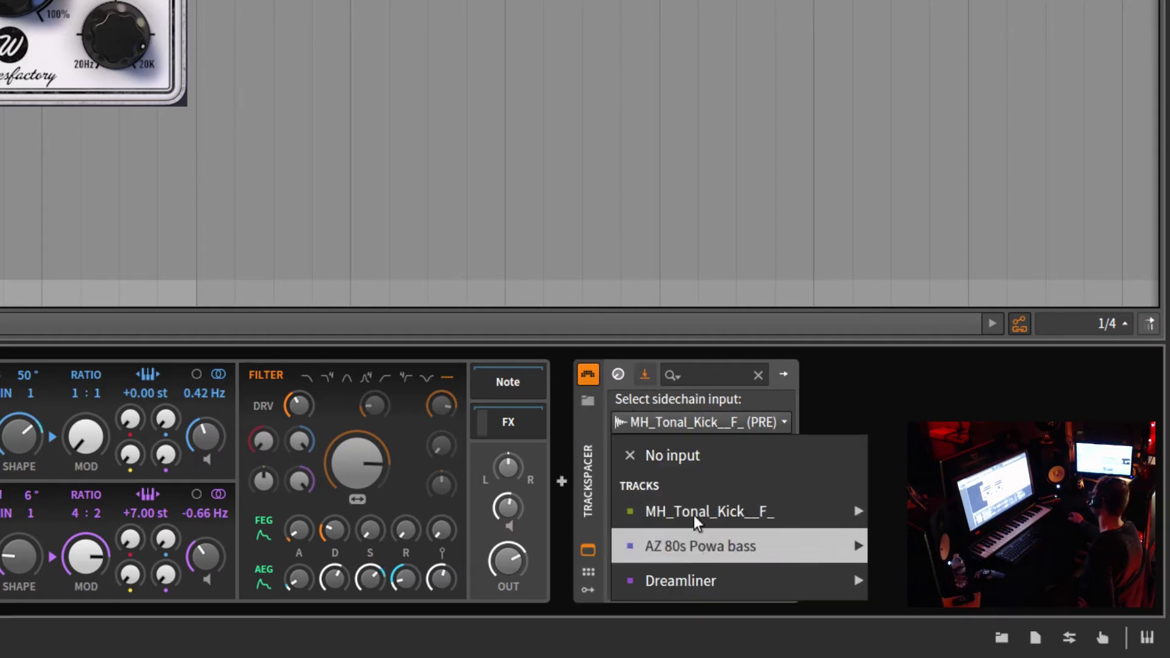
{"action": "mouse_move", "coordinate": [714, 511]}
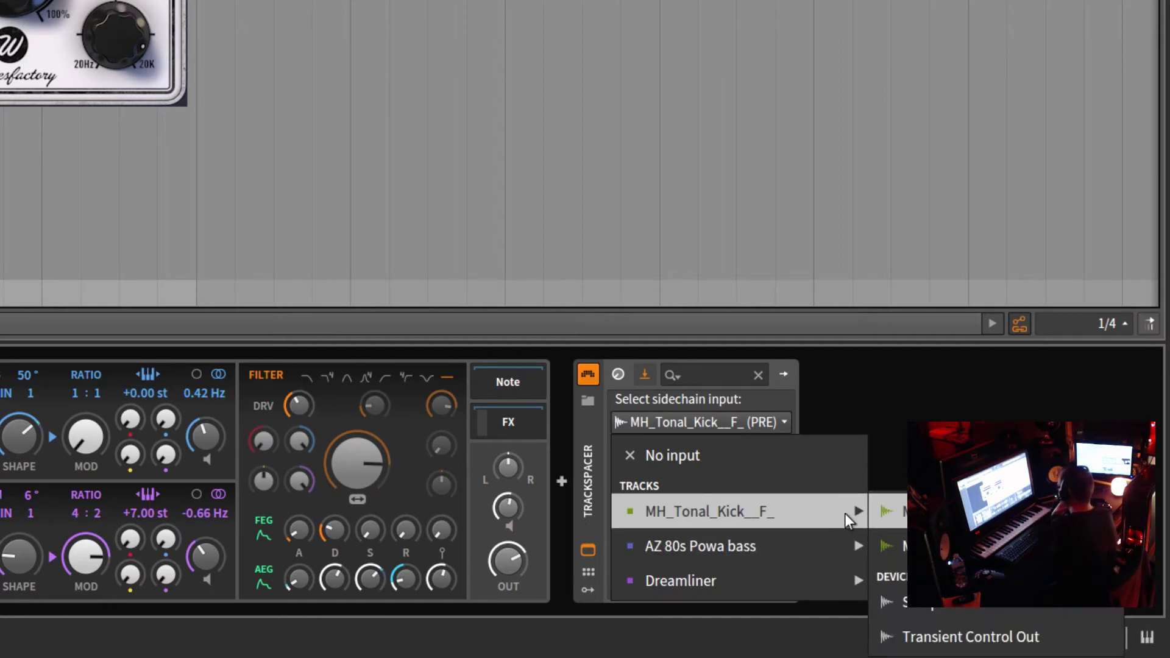
{"action": "left_click", "coordinate": [592, 427]}
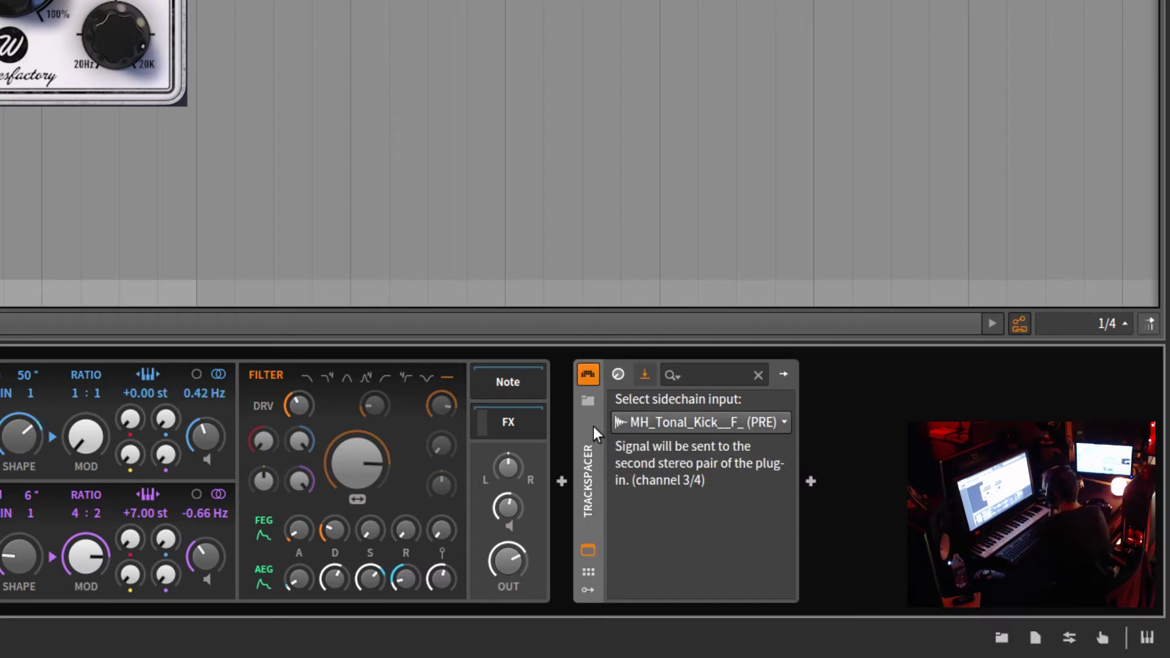
{"action": "left_click", "coordinate": [642, 426]}
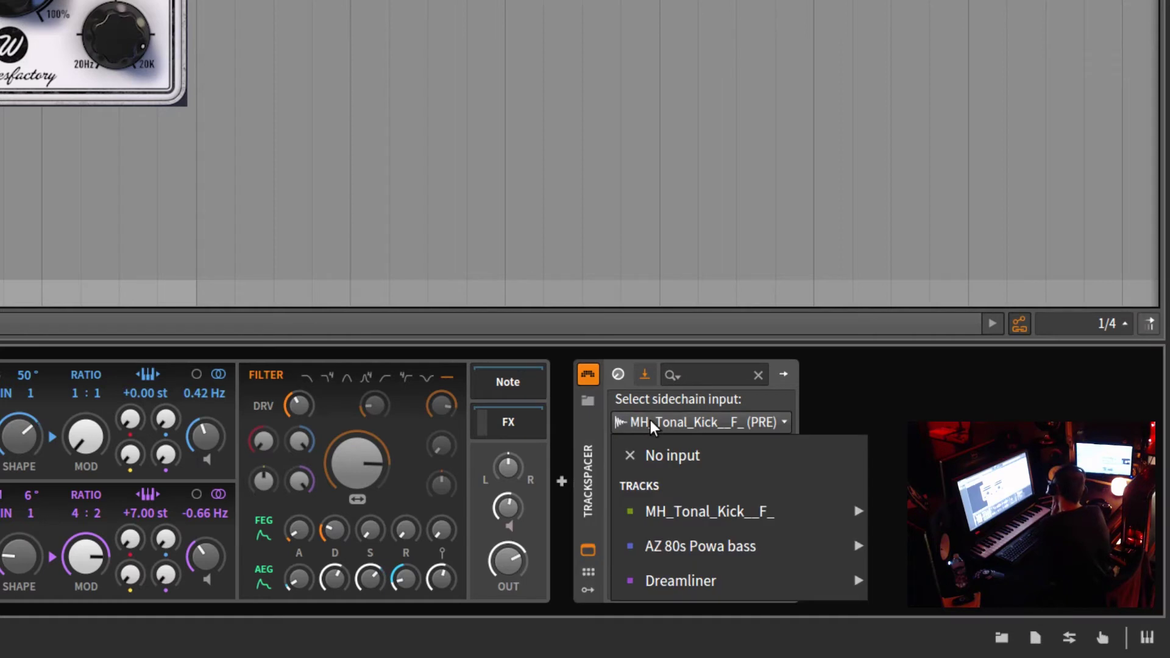
{"action": "mouse_move", "coordinate": [689, 531]}
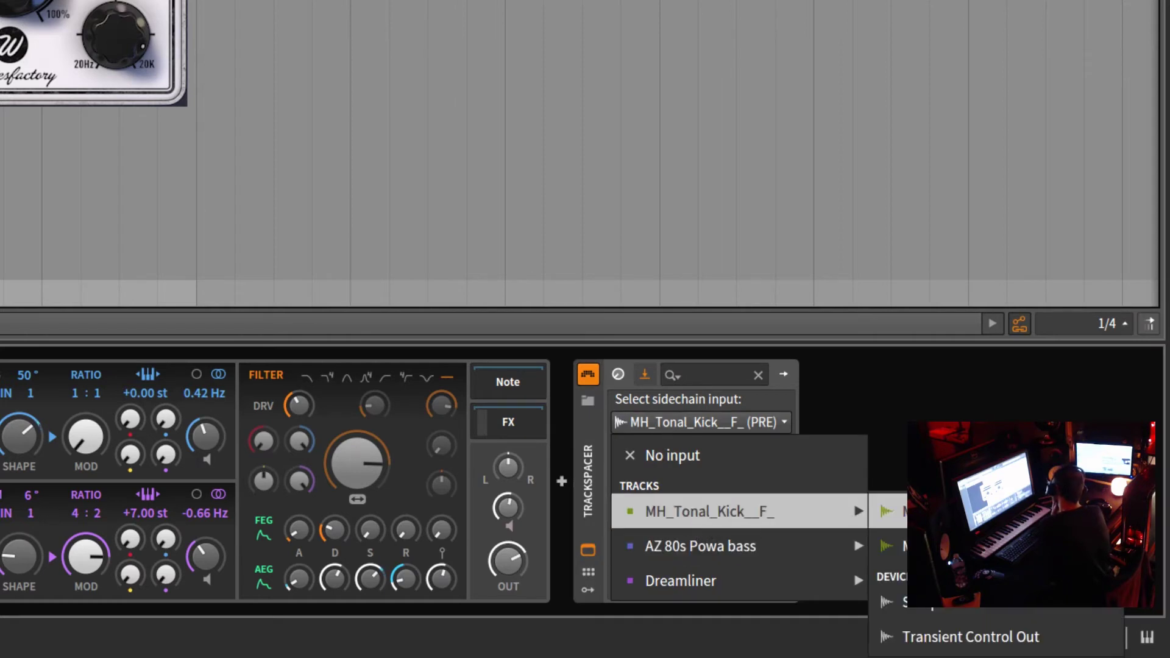
{"action": "key", "text": "Escape"}
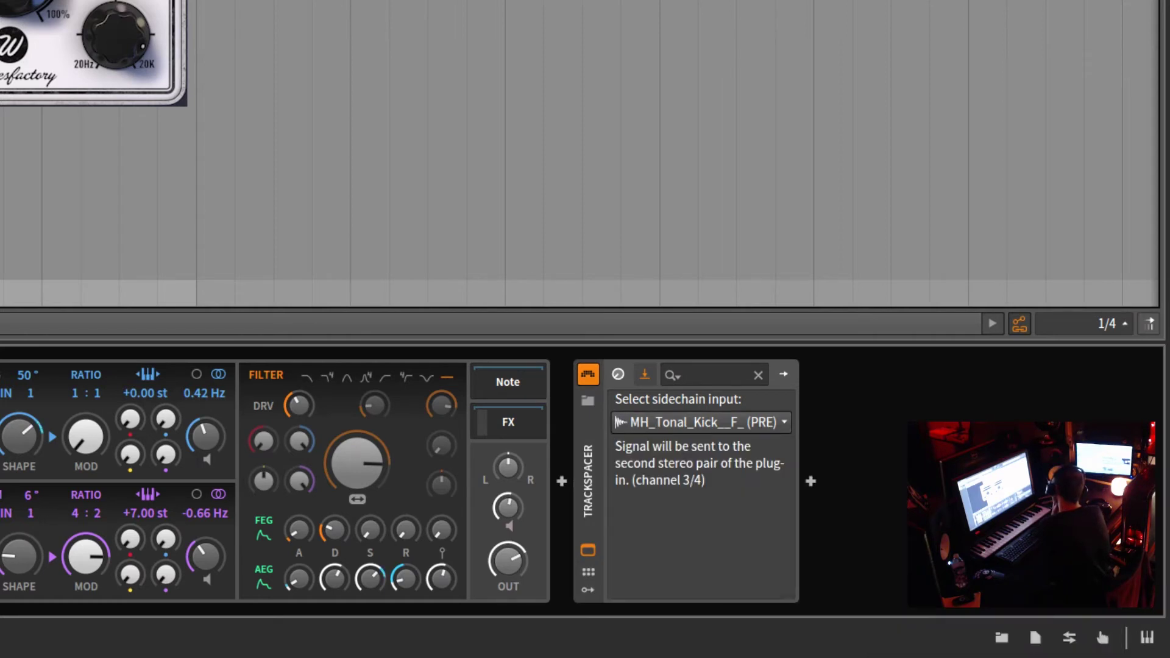
{"action": "left_click", "coordinate": [619, 376]}
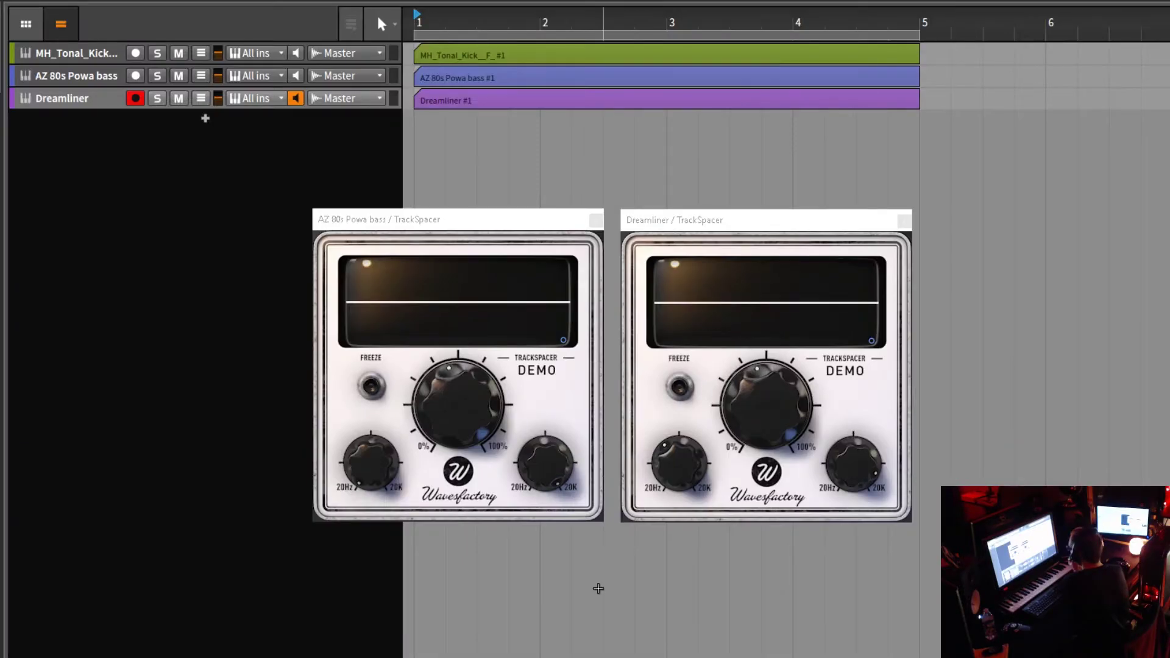
Step: Start playback with the kick track soloed, and add the AZ 80s Powa bass and Dreamliner tracks to the solo one after another
{"action": "left_click", "coordinate": [157, 53]}
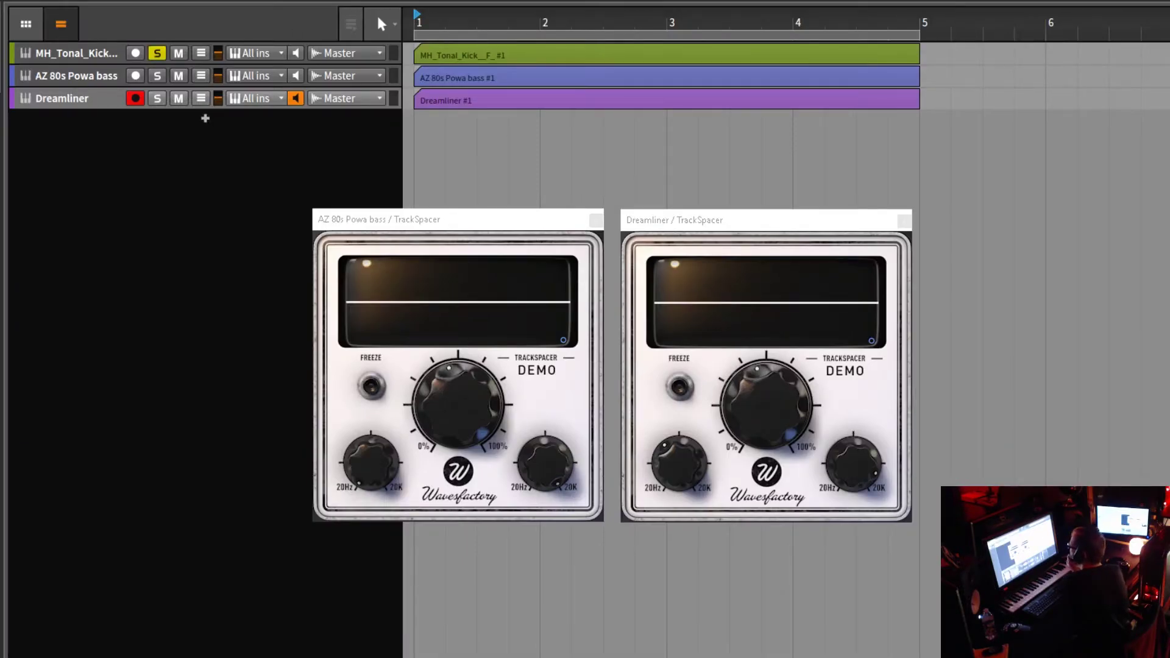
{"action": "key", "text": "space"}
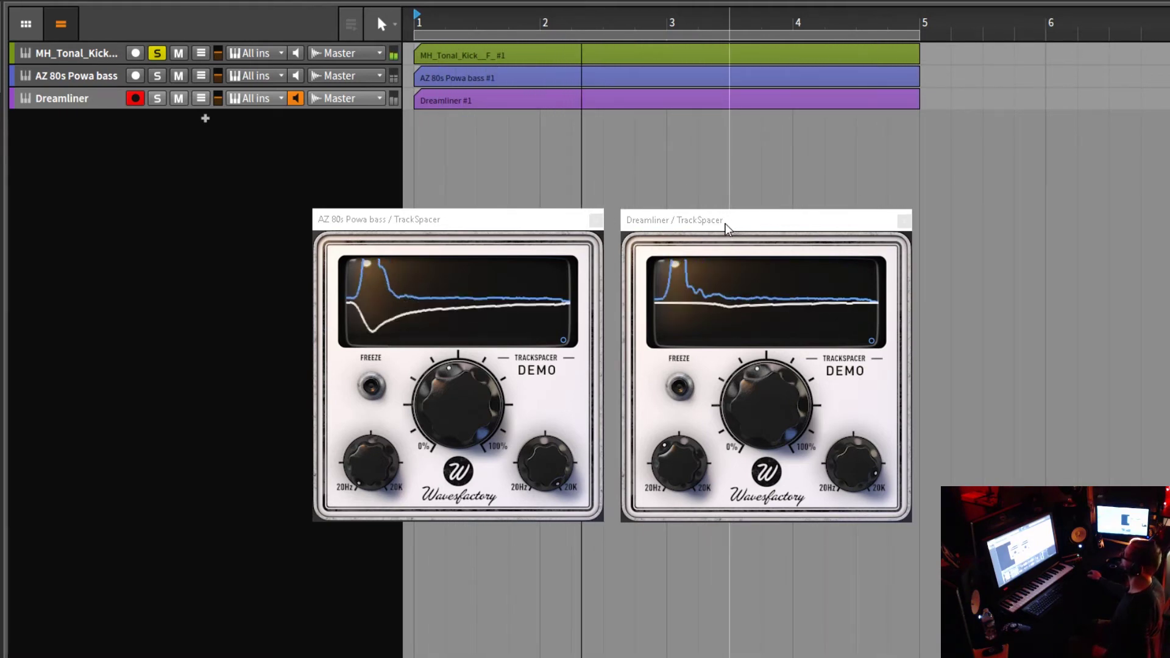
{"action": "left_click", "coordinate": [158, 76]}
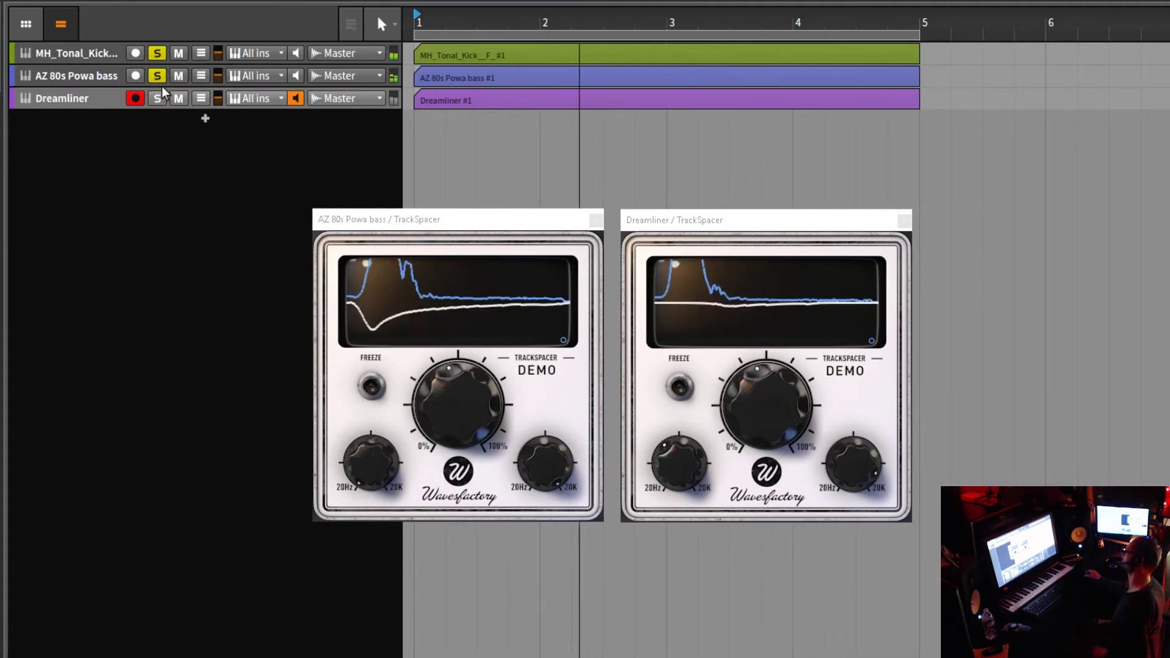
{"action": "mouse_move", "coordinate": [477, 391]}
{"action": "left_click", "coordinate": [159, 100]}
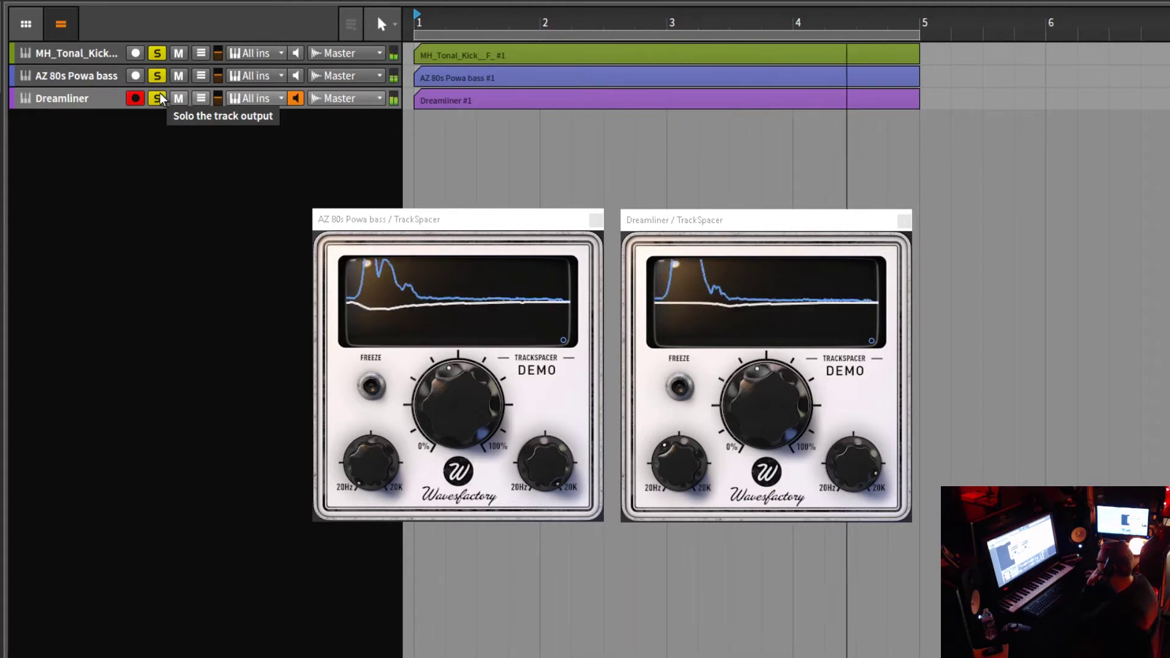
Step: Solo only the Dreamliner track and raise its TrackSpacer ratio to 100%
{"action": "left_click", "coordinate": [163, 55]}
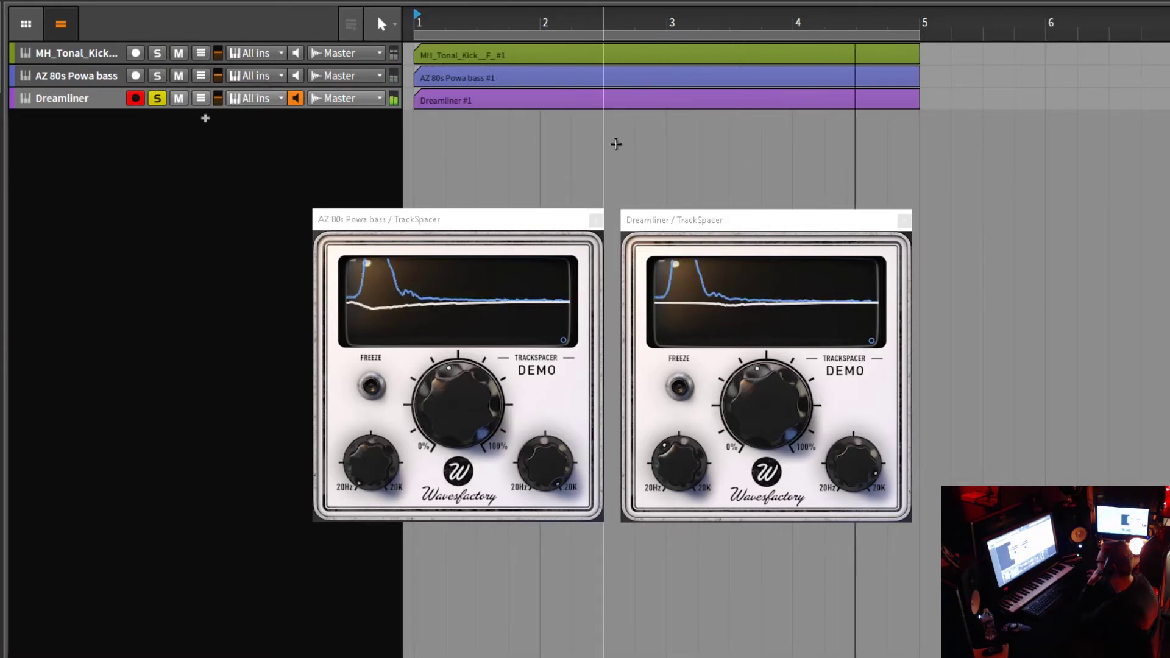
{"action": "mouse_move", "coordinate": [700, 457]}
{"action": "left_click_drag", "start_coordinate": [765, 401], "coordinate": [771, 328]}
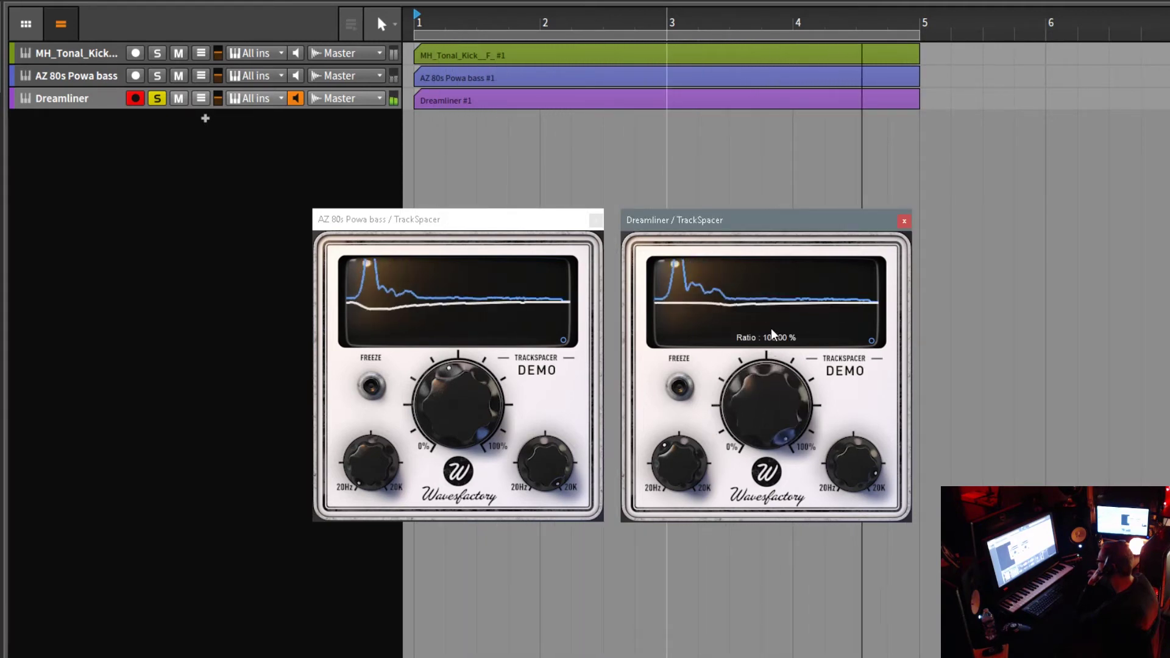
Step: Set the HighPass of Dreamliner's TrackSpacer to 20000 Hz, lower its ratio and readjust its LowPass to spare the lowest frequencies
{"action": "mouse_move", "coordinate": [852, 454]}
{"action": "left_mouse_down"}
{"action": "mouse_move", "coordinate": [897, 619]}
{"action": "mouse_move", "coordinate": [867, 452]}
{"action": "left_mouse_up"}
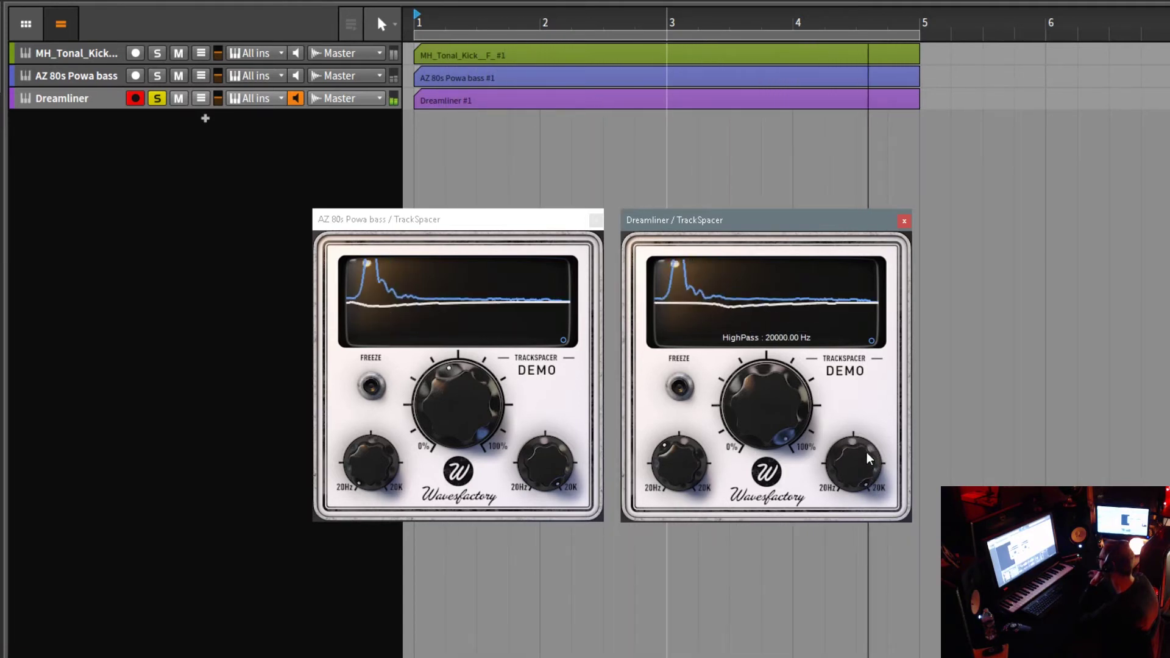
{"action": "left_click_drag", "start_coordinate": [683, 457], "coordinate": [715, 553]}
{"action": "left_click_drag", "start_coordinate": [760, 412], "coordinate": [776, 506]}
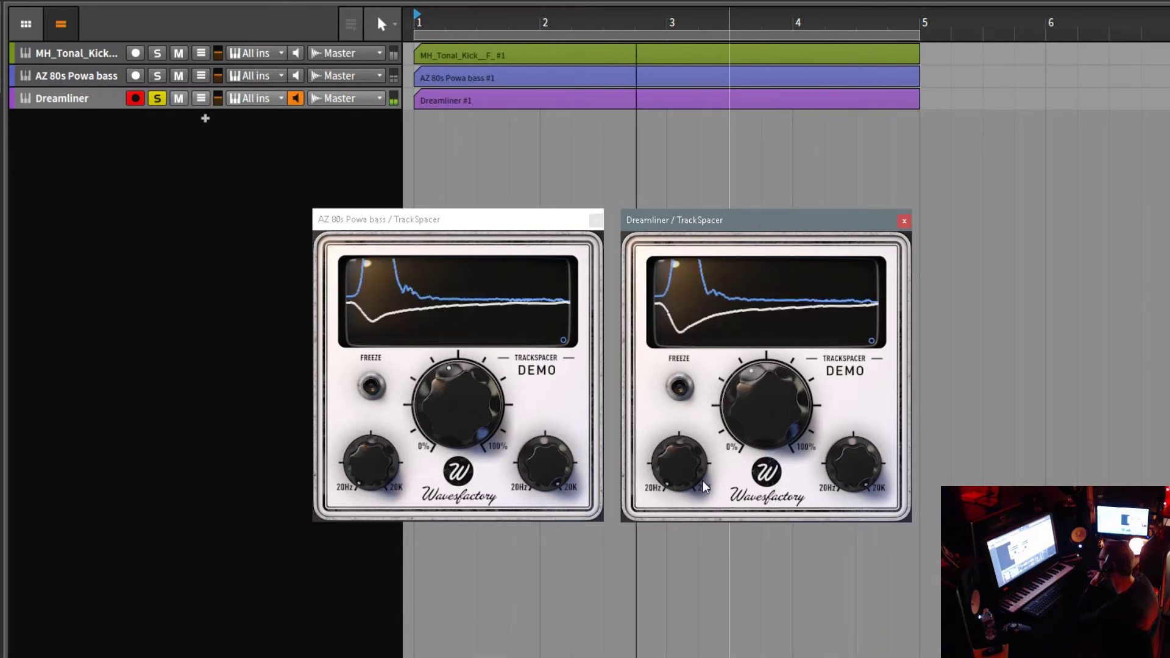
{"action": "left_click_drag", "start_coordinate": [677, 458], "coordinate": [675, 417]}
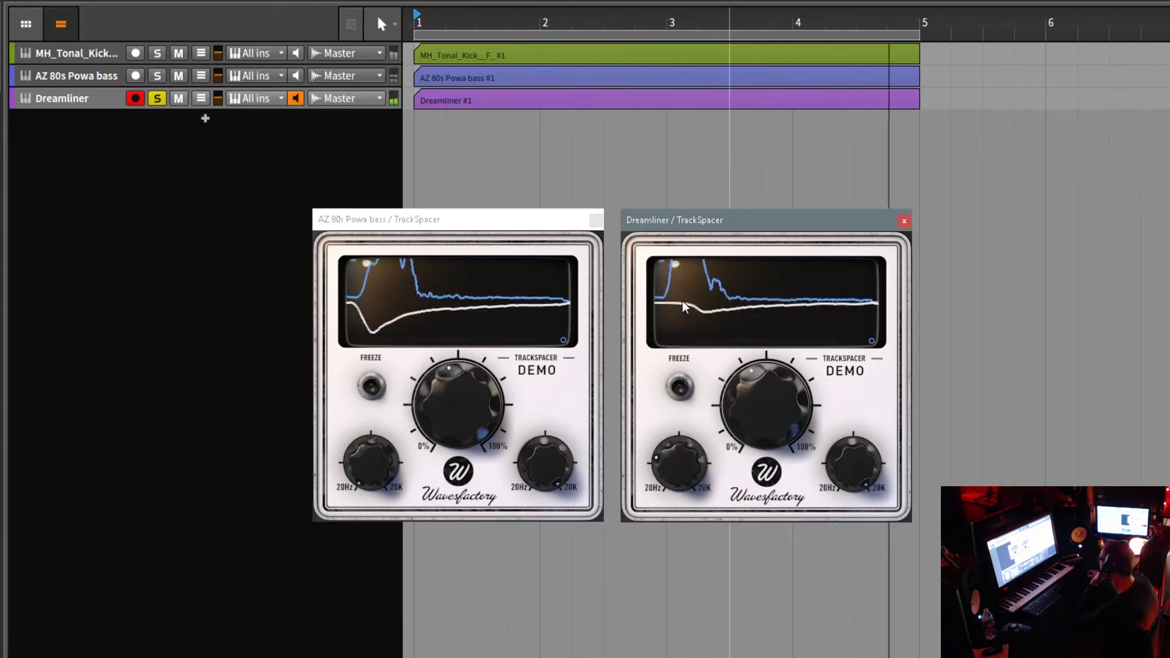
Step: Solo only the AZ 80s Powa bass track and set its TrackSpacer HighPass to 496 Hz and LowPass to 100 Hz
{"action": "left_click", "coordinate": [157, 74]}
{"action": "left_click", "coordinate": [160, 77]}
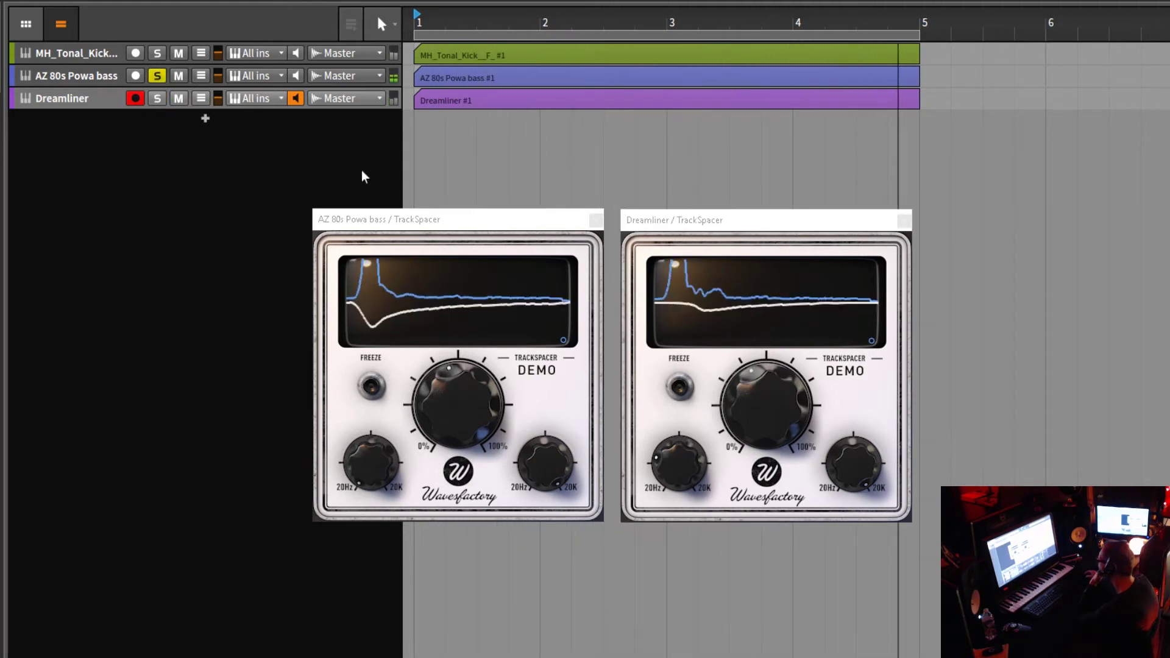
{"action": "left_click", "coordinate": [369, 464]}
{"action": "left_click_drag", "start_coordinate": [366, 460], "coordinate": [382, 358]}
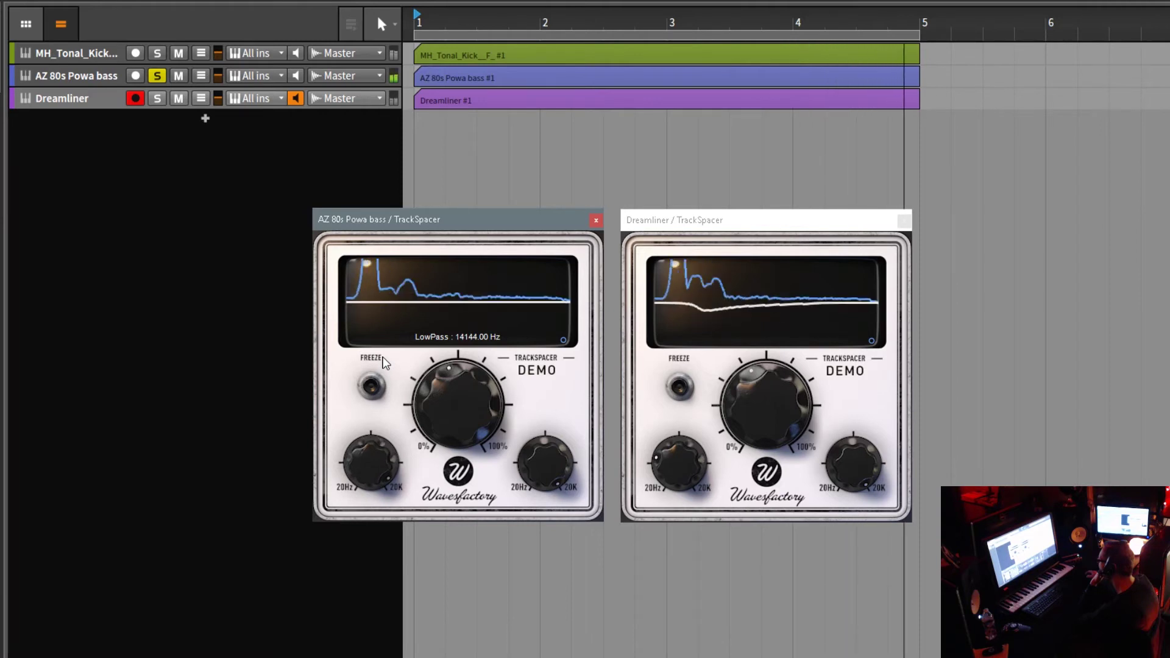
{"action": "left_click_drag", "start_coordinate": [547, 452], "coordinate": [522, 549]}
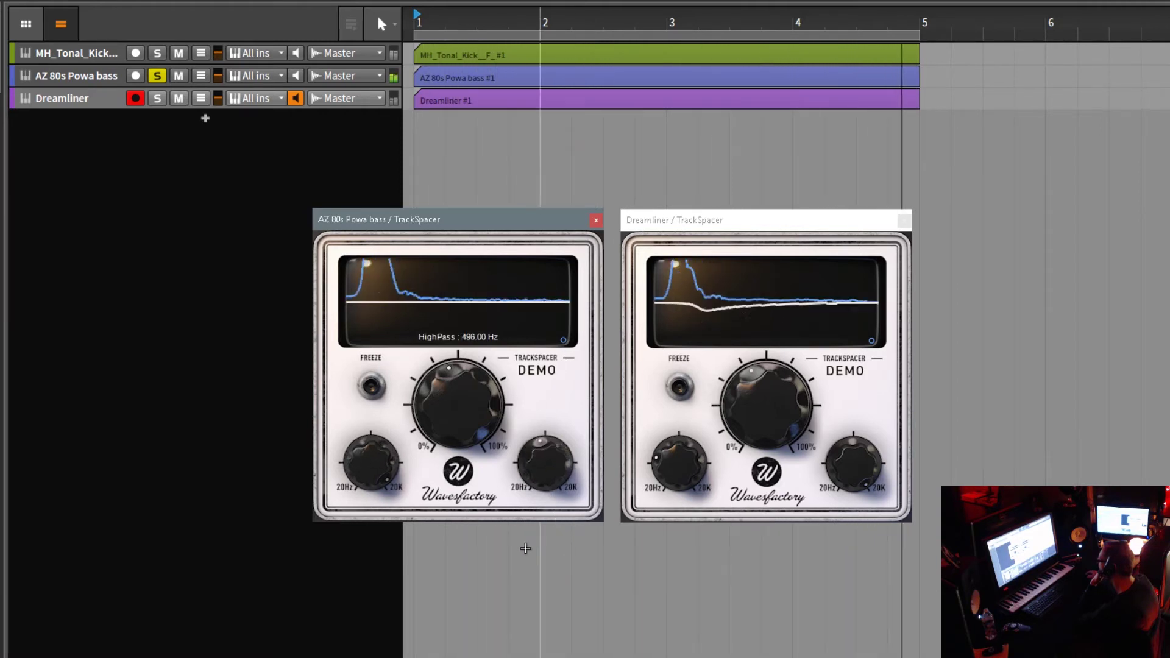
{"action": "left_click_drag", "start_coordinate": [392, 470], "coordinate": [409, 598]}
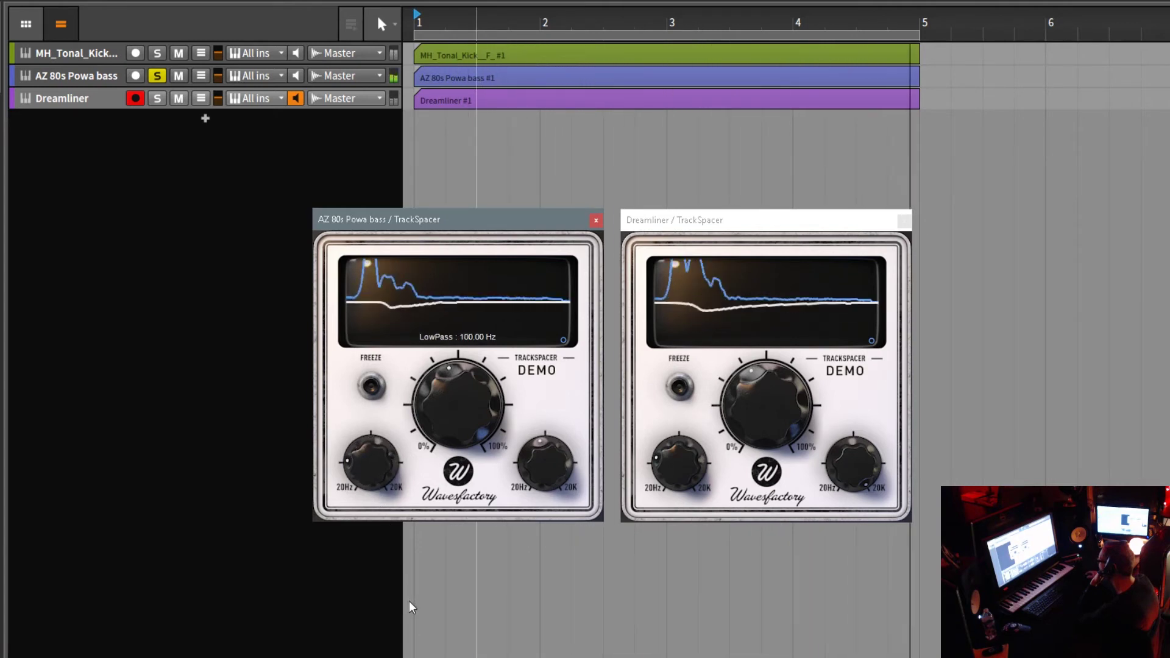
Step: Raise the ratio of the bass TrackSpacer to near maximum and open both filters to the full frequency range
{"action": "left_click_drag", "start_coordinate": [459, 430], "coordinate": [458, 344]}
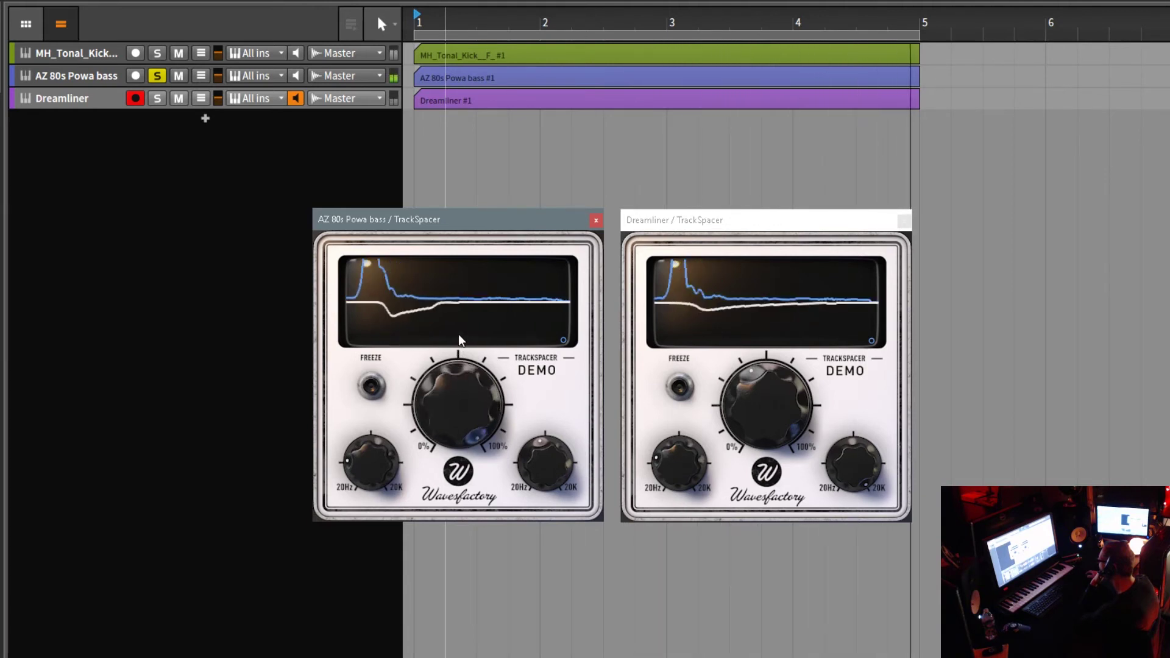
{"action": "left_click_drag", "start_coordinate": [365, 470], "coordinate": [396, 501]}
{"action": "left_click_drag", "start_coordinate": [537, 465], "coordinate": [488, 396]}
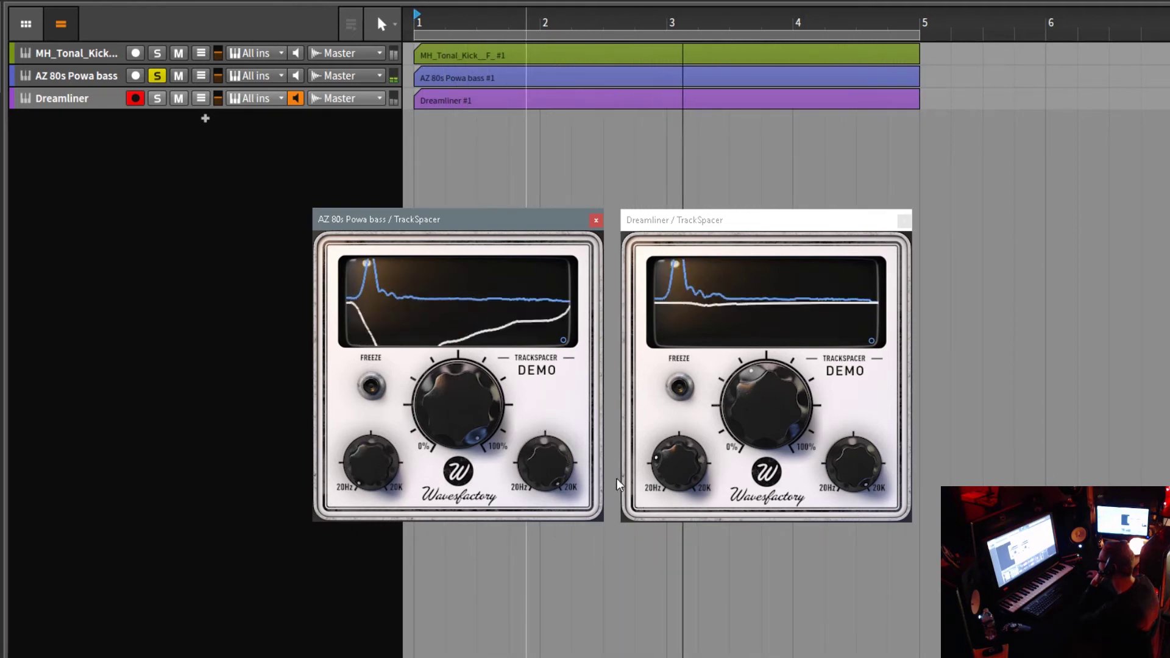
Step: Narrow both filters of the bass TrackSpacer to a mid band and set its ratio to 77.50%
{"action": "left_click_drag", "start_coordinate": [552, 457], "coordinate": [561, 502]}
{"action": "left_click_drag", "start_coordinate": [380, 468], "coordinate": [372, 430]}
{"action": "left_click_drag", "start_coordinate": [435, 410], "coordinate": [455, 458]}
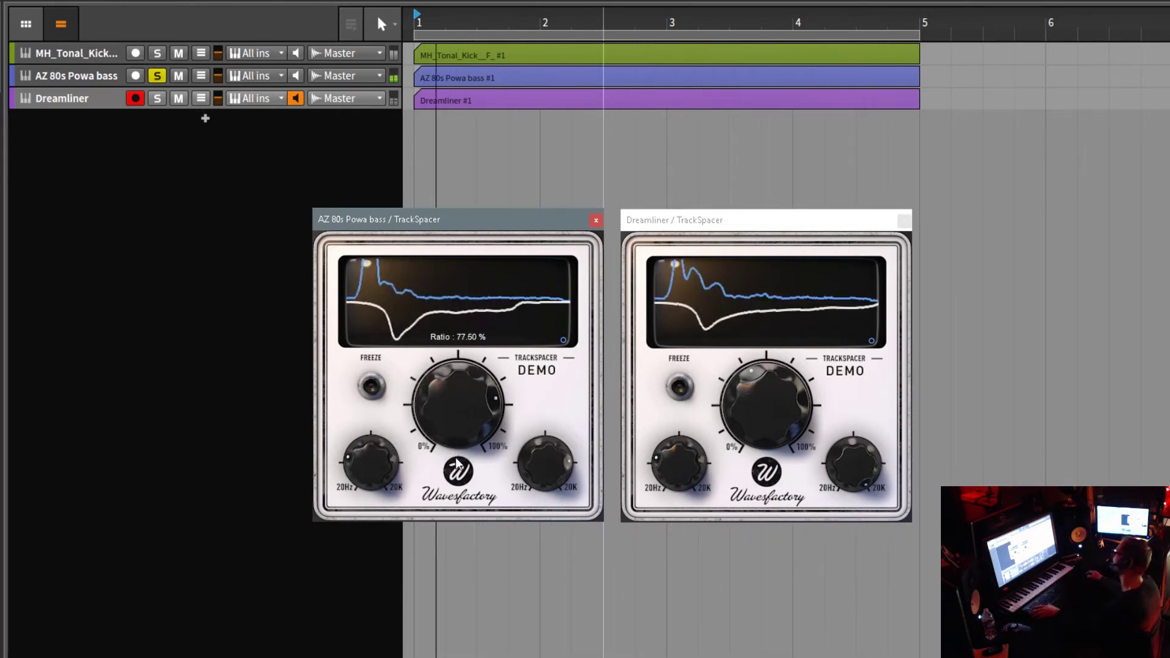
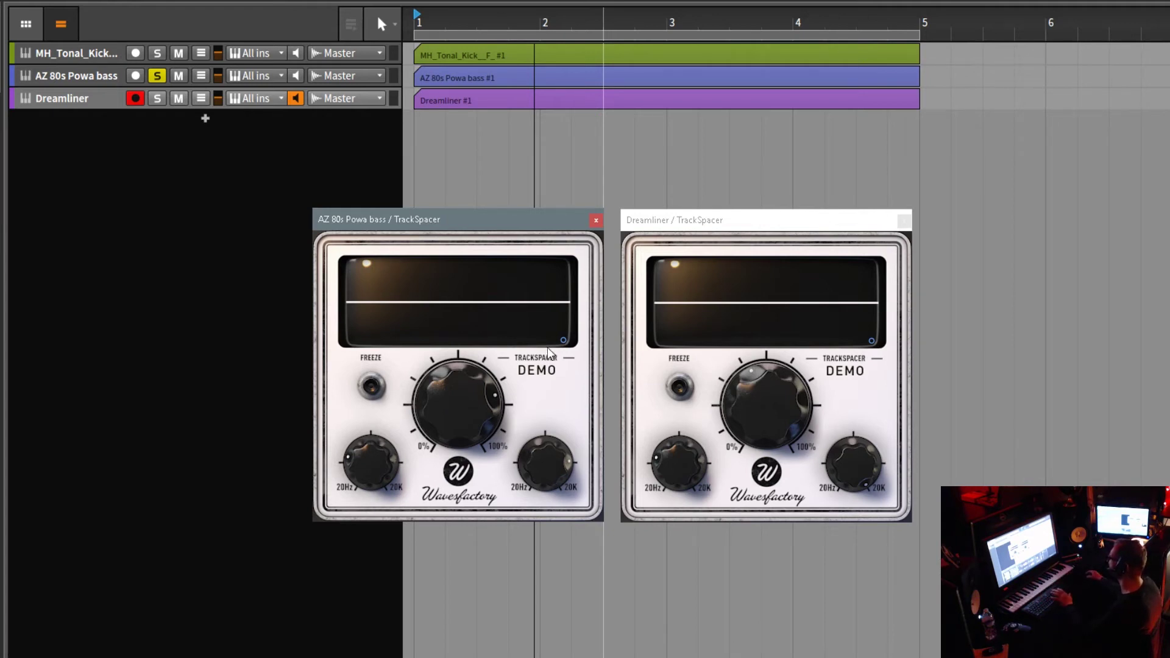
Step: Open the Advanced Panel of the bass TrackSpacer and choose L/R processing after trying M/S
{"action": "left_click", "coordinate": [565, 341]}
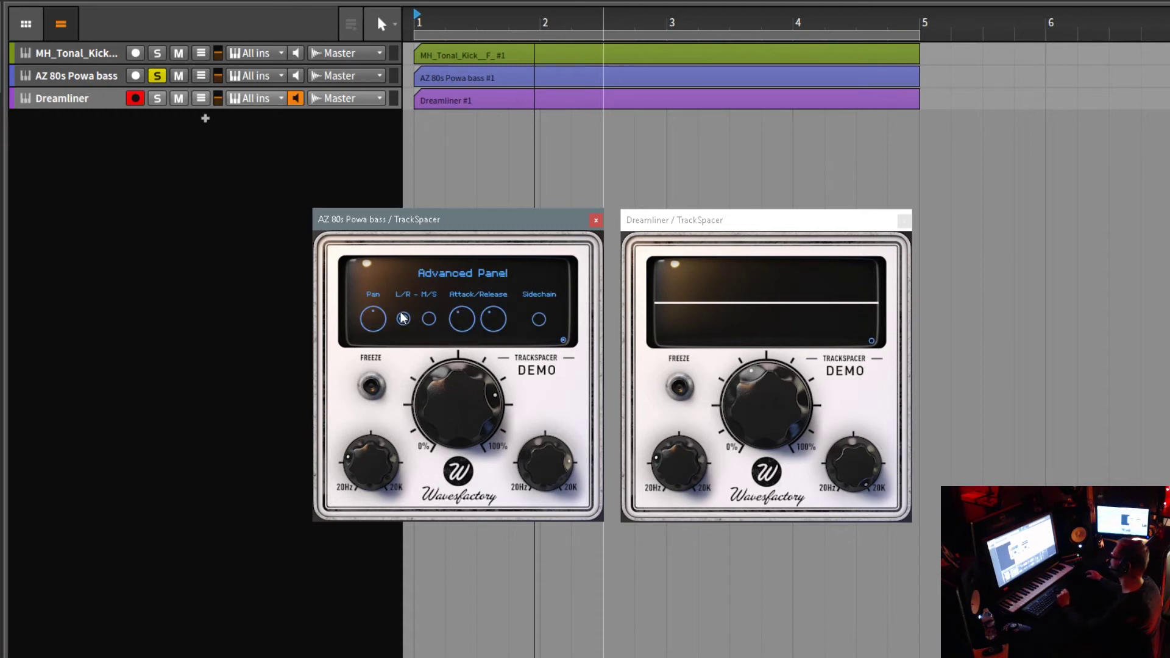
{"action": "left_click", "coordinate": [430, 319]}
{"action": "left_click", "coordinate": [403, 319]}
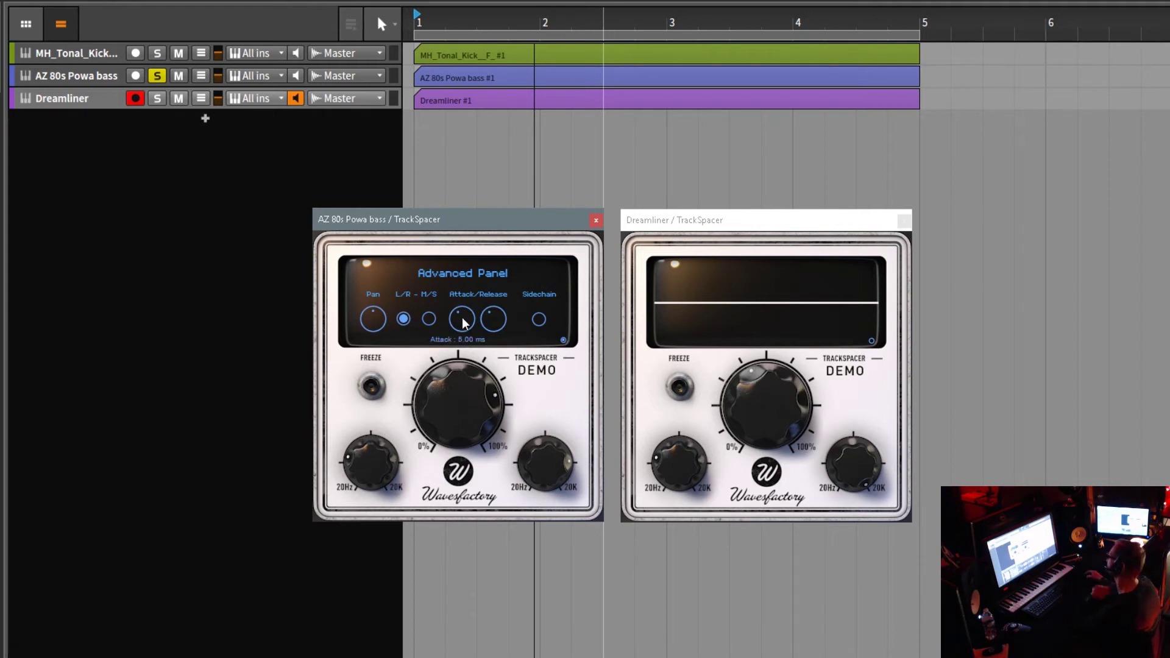
{"action": "mouse_move", "coordinate": [497, 326]}
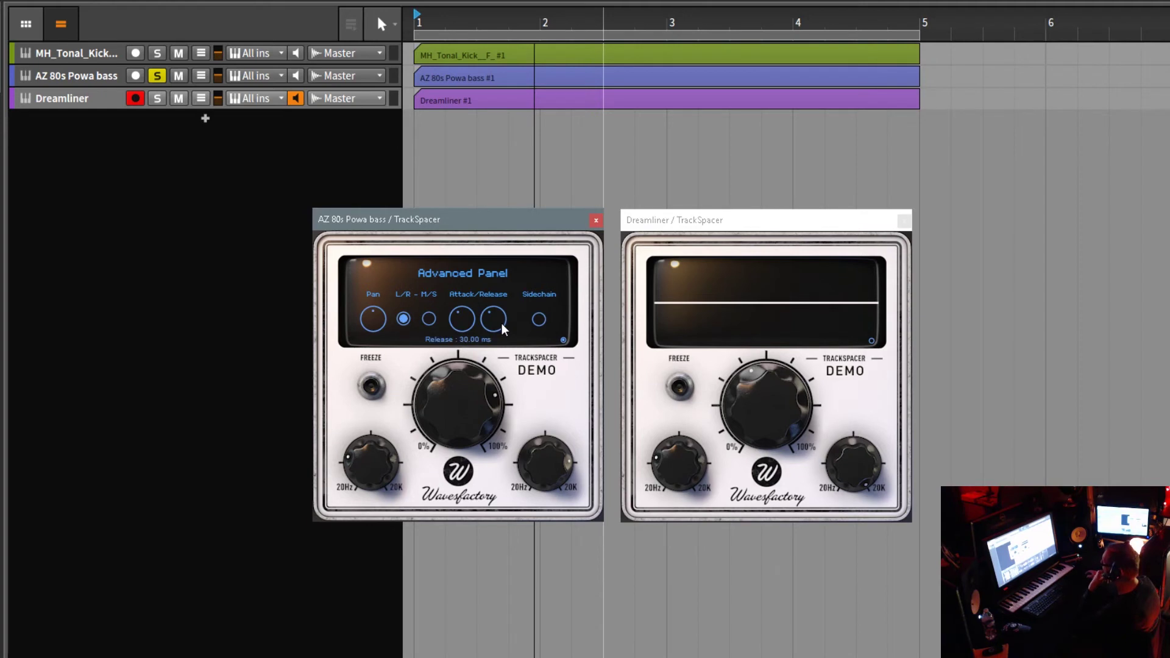
Step: Audition the bass TrackSpacer's sidechain signal by toggling its Sidechain option during playback
{"action": "left_click", "coordinate": [539, 319]}
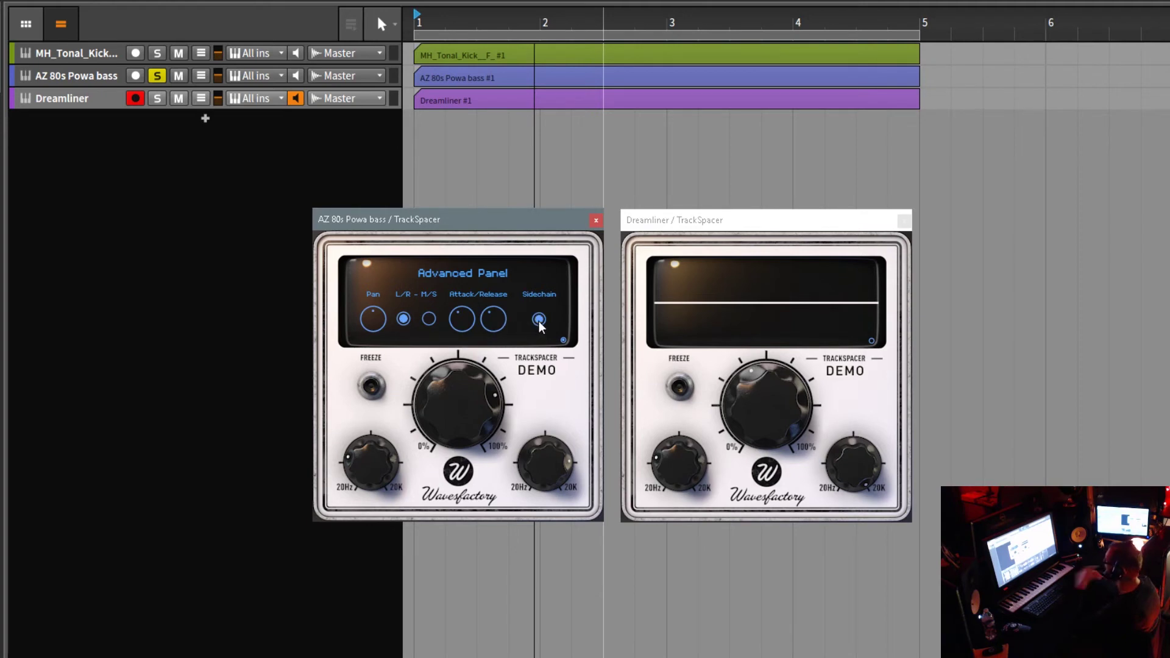
{"action": "key", "text": "space"}
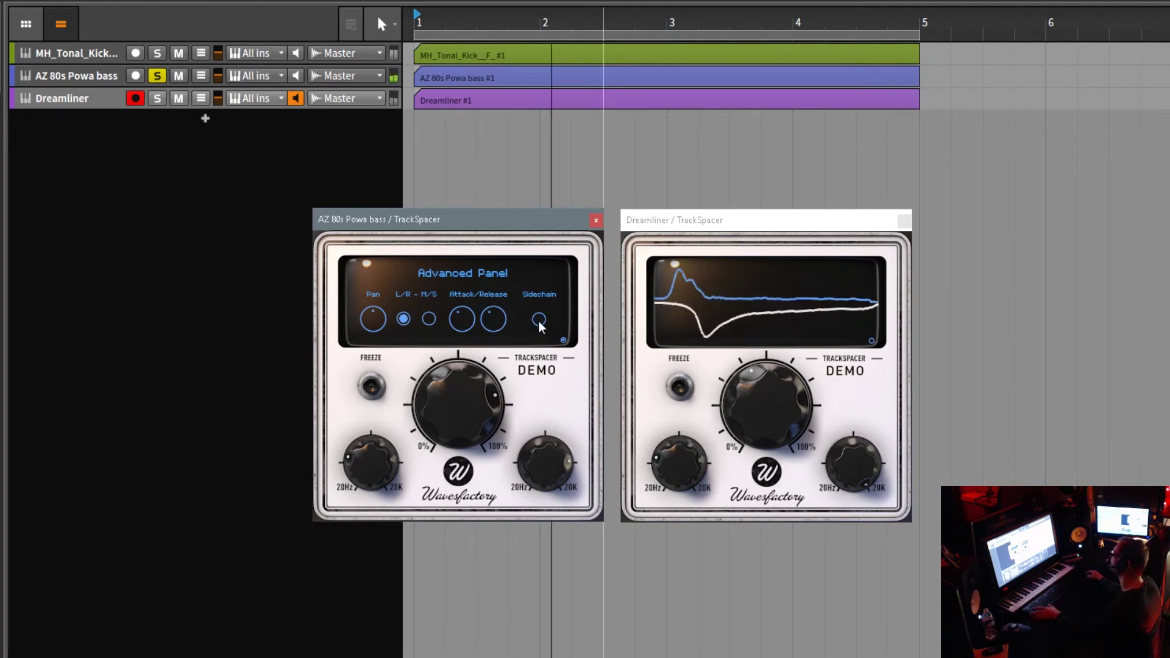
{"action": "left_click", "coordinate": [539, 319]}
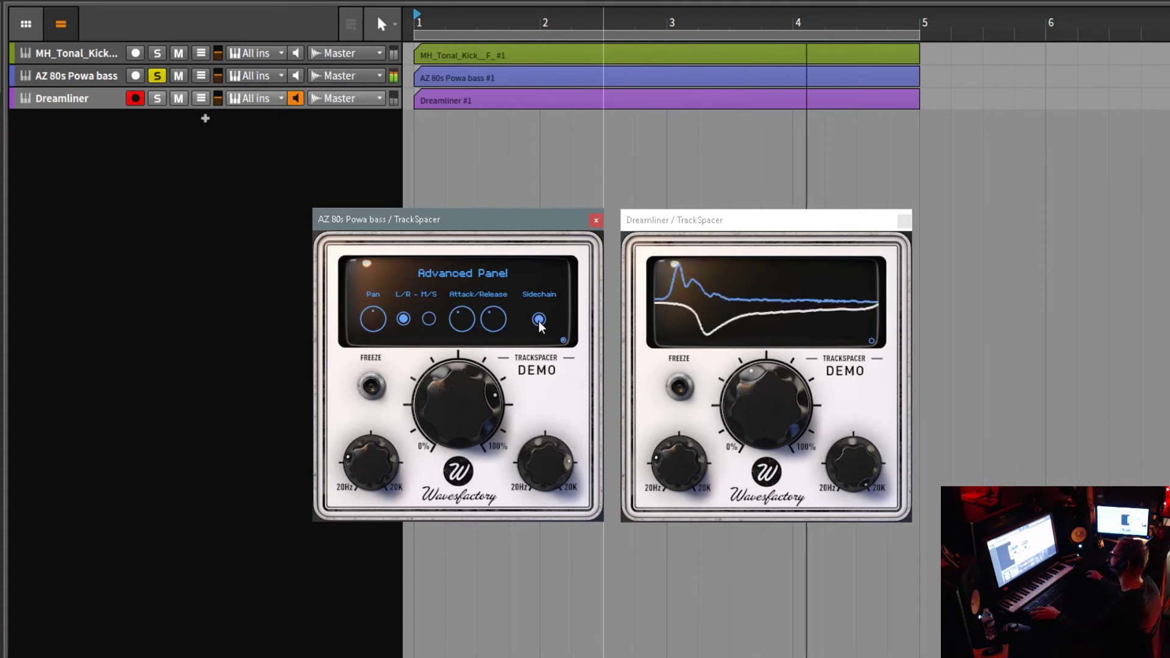
Step: Set the attack of the bass TrackSpacer to 0.16 ms
{"action": "mouse_move", "coordinate": [459, 328]}
{"action": "left_click_drag", "start_coordinate": [459, 327], "coordinate": [460, 396]}
{"action": "mouse_move", "coordinate": [584, 503]}
{"action": "left_mouse_down"}
{"action": "mouse_move", "coordinate": [559, 384]}
{"action": "mouse_move", "coordinate": [584, 494]}
{"action": "left_mouse_up"}
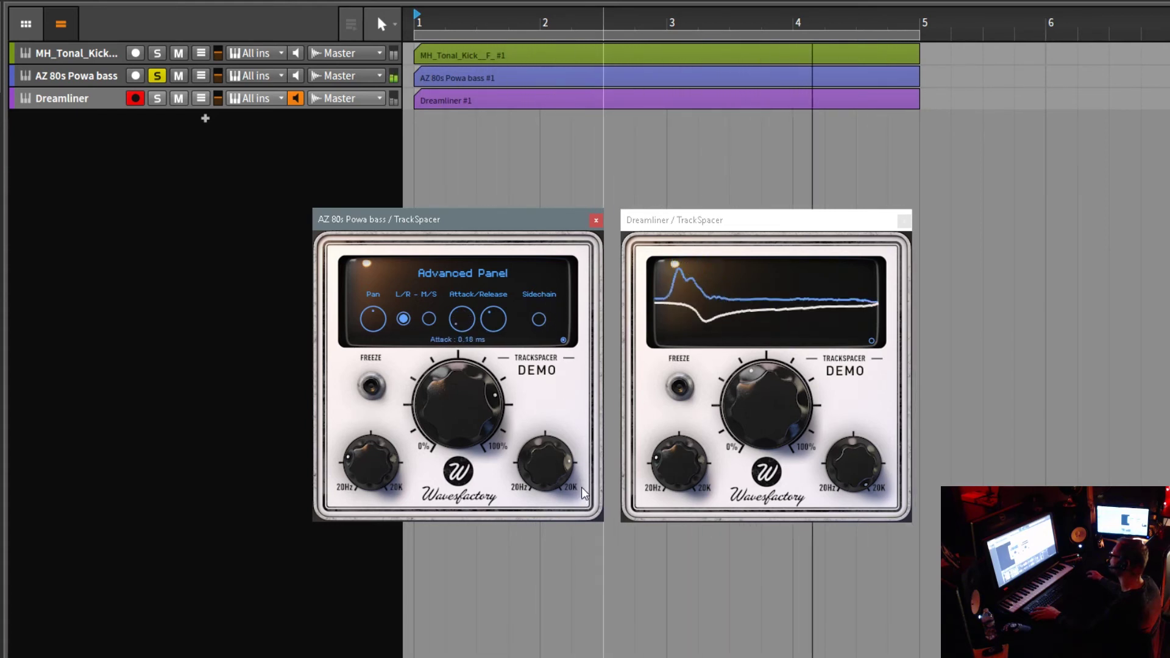
Step: Try out the release control of the bass TrackSpacer, then close its Advanced Panel to return to the spectrum display
{"action": "left_click_drag", "start_coordinate": [494, 319], "coordinate": [539, 373]}
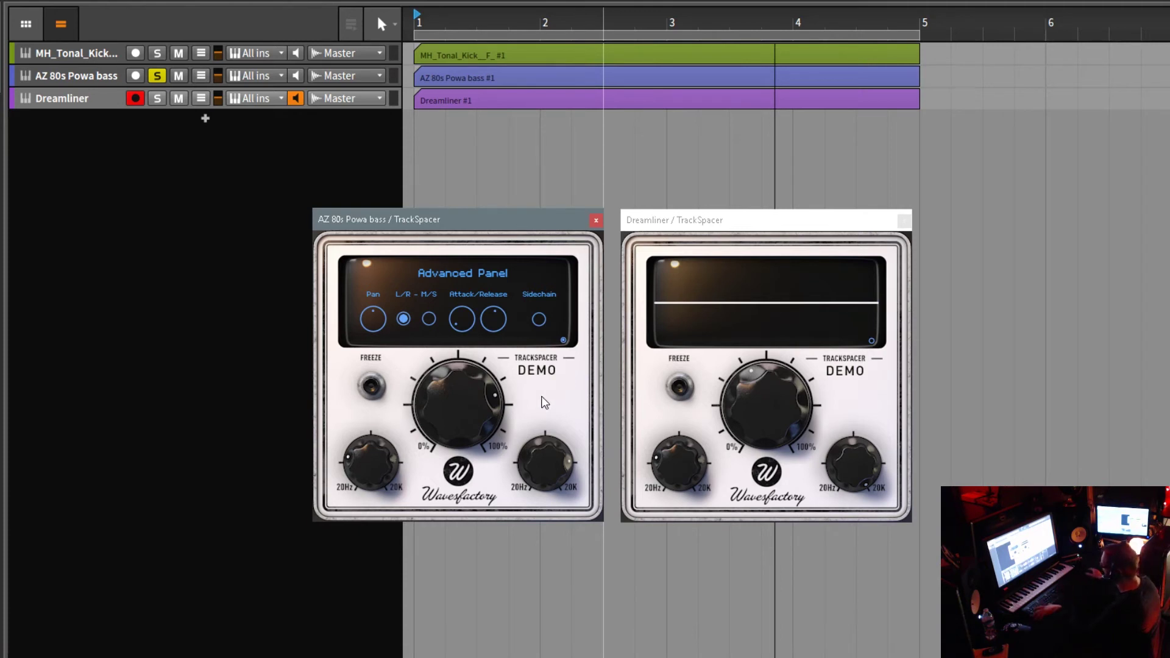
{"action": "left_click", "coordinate": [564, 340]}
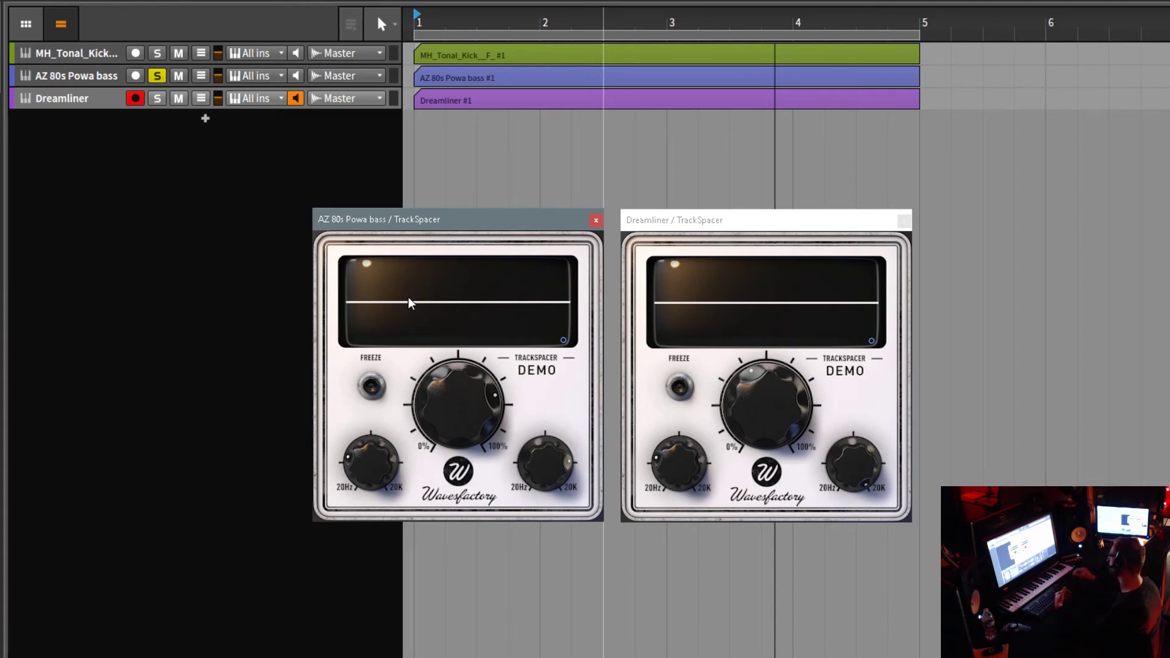
{"action": "key", "text": "space"}
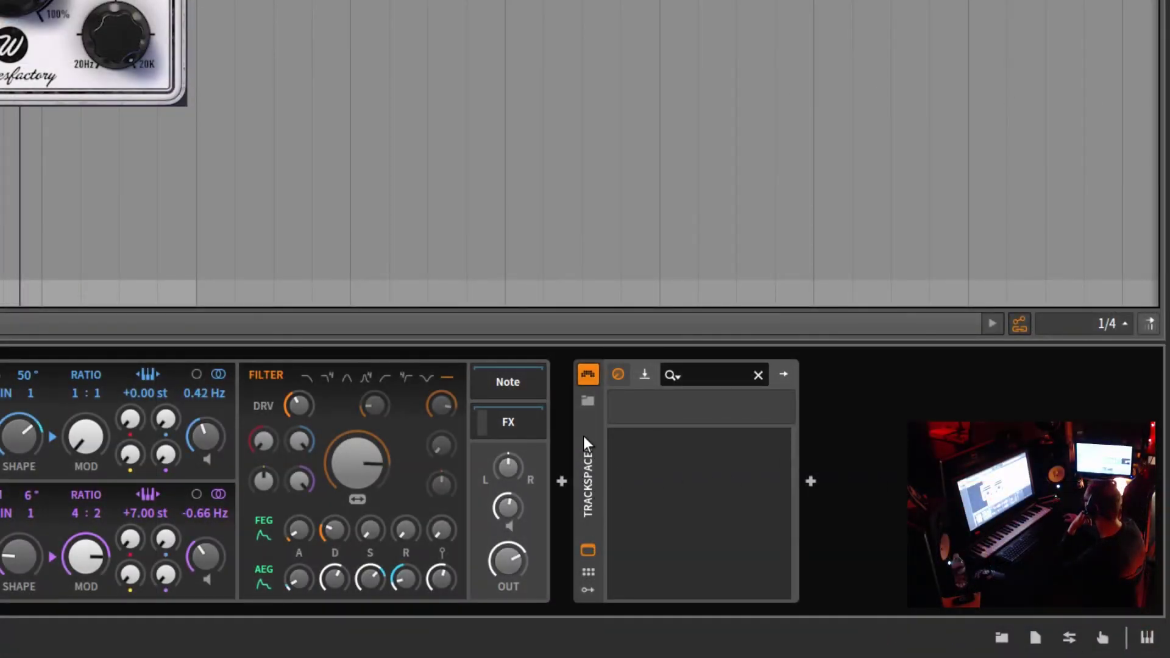
Step: Open the sidechain input settings of the Dreamliner TrackSpacer and look through the tracks available as sidechain source
{"action": "left_click", "coordinate": [648, 382]}
{"action": "left_click", "coordinate": [668, 424]}
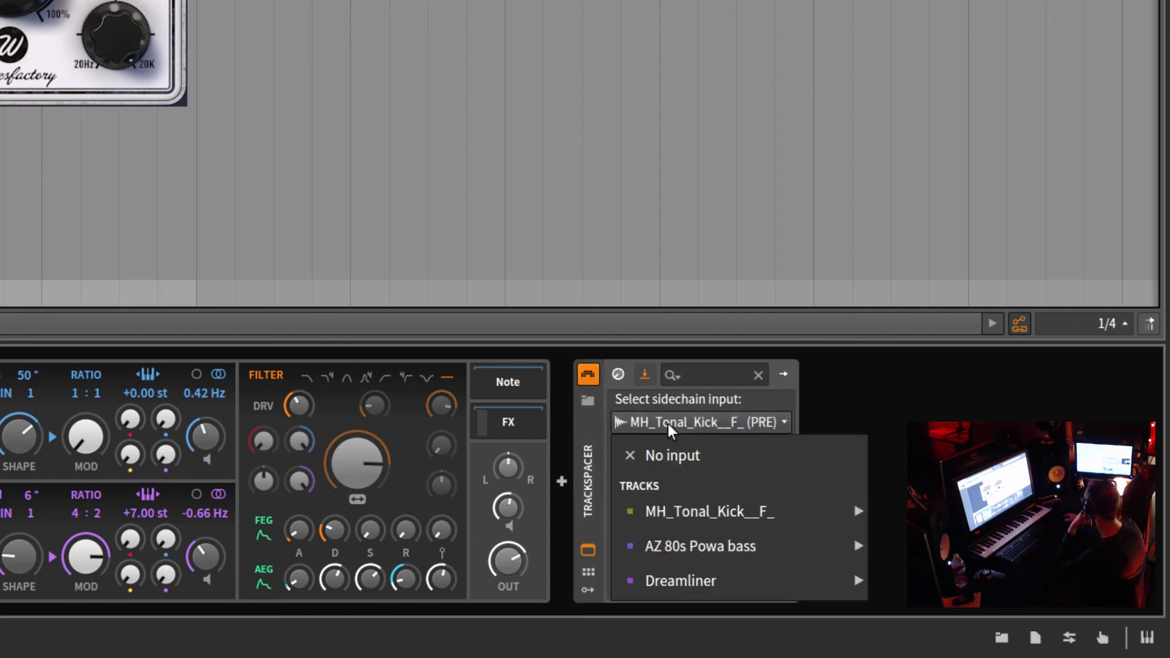
{"action": "left_click", "coordinate": [668, 423]}
{"action": "left_click", "coordinate": [668, 423]}
{"action": "left_click", "coordinate": [668, 421]}
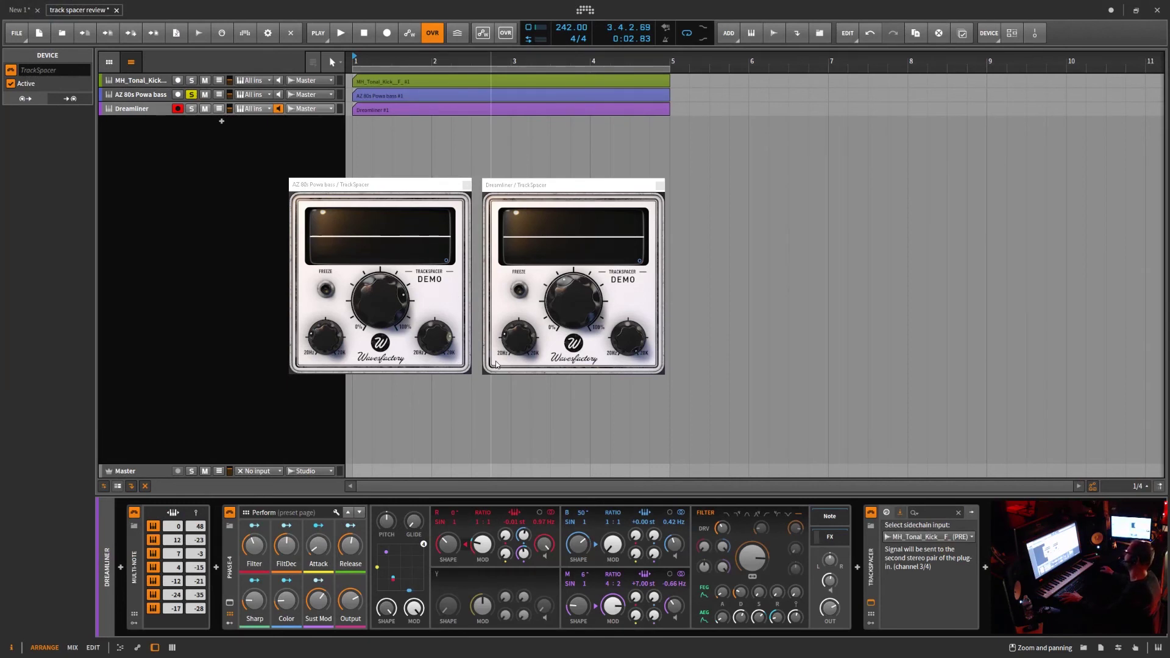
Step: Review the ratio and filter controls of the bass TrackSpacer and reopen its Advanced Panel to examine the processing and pan options
{"action": "mouse_move", "coordinate": [389, 326]}
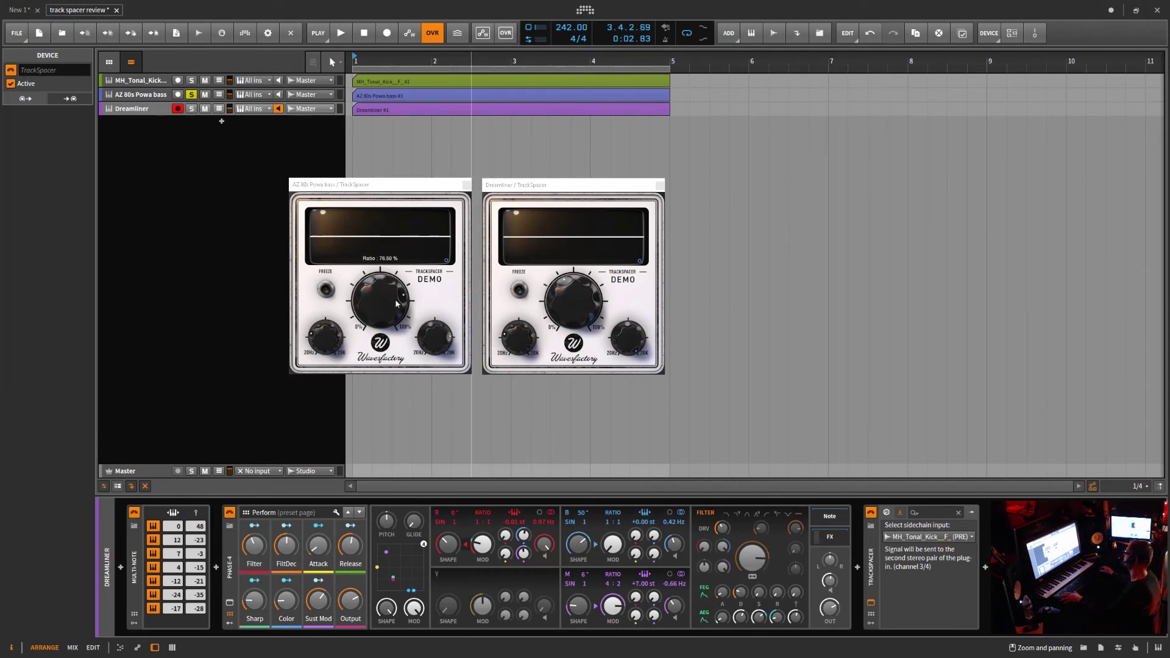
{"action": "mouse_move", "coordinate": [324, 335]}
{"action": "left_click", "coordinate": [447, 261]}
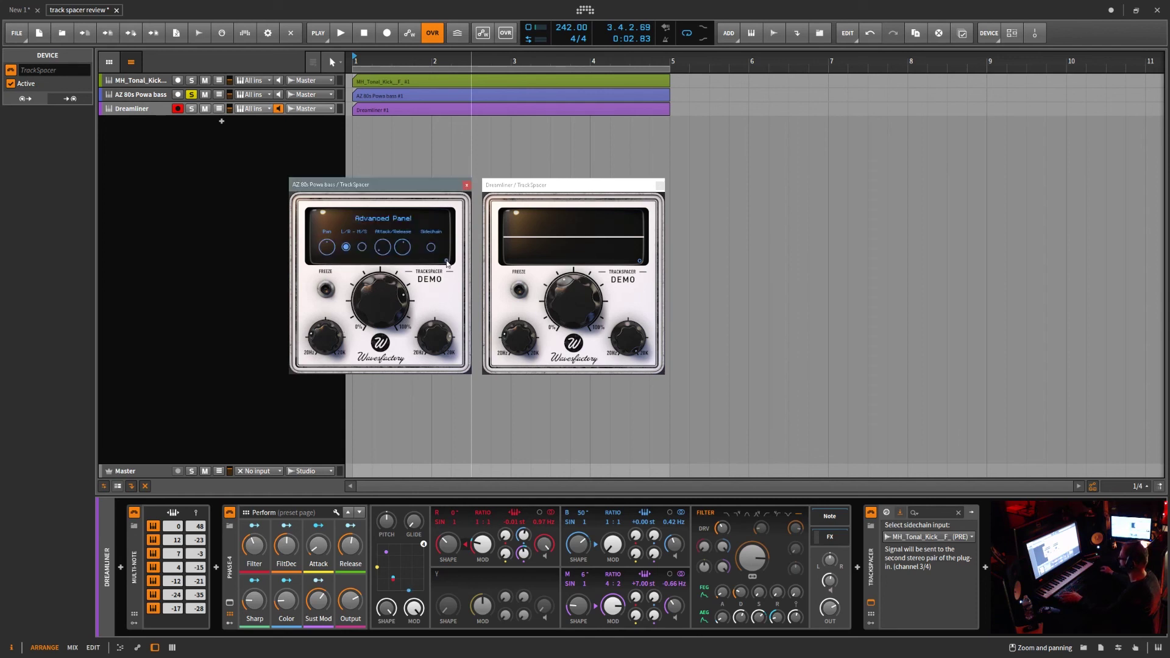
{"action": "mouse_move", "coordinate": [397, 248]}
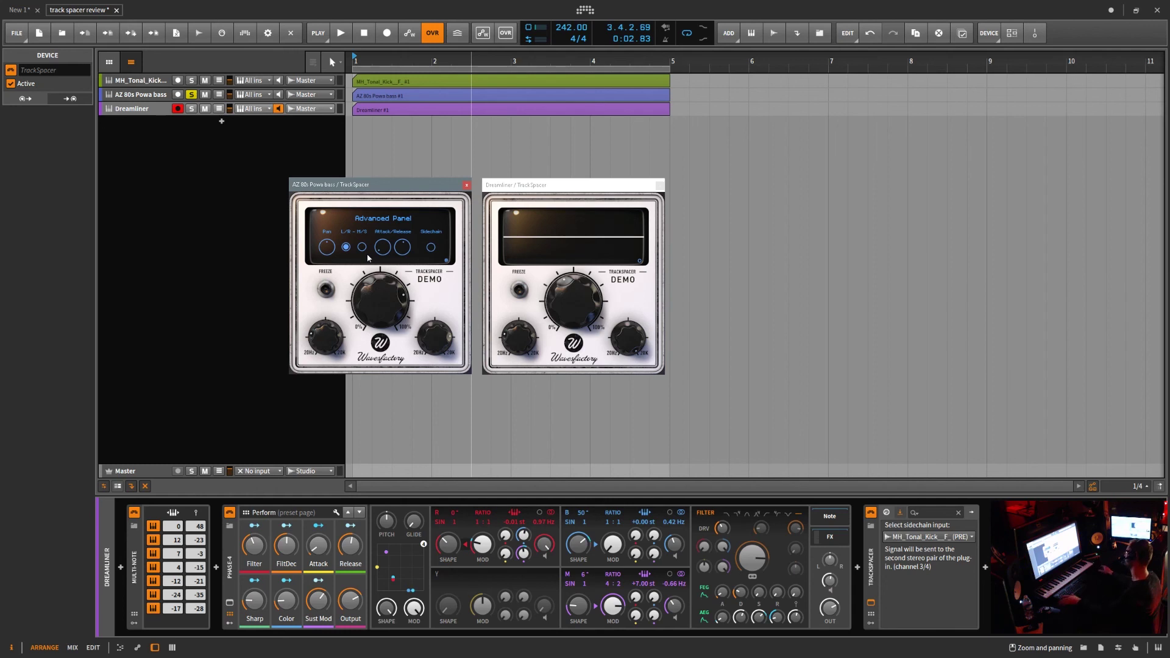
{"action": "mouse_move", "coordinate": [334, 250]}
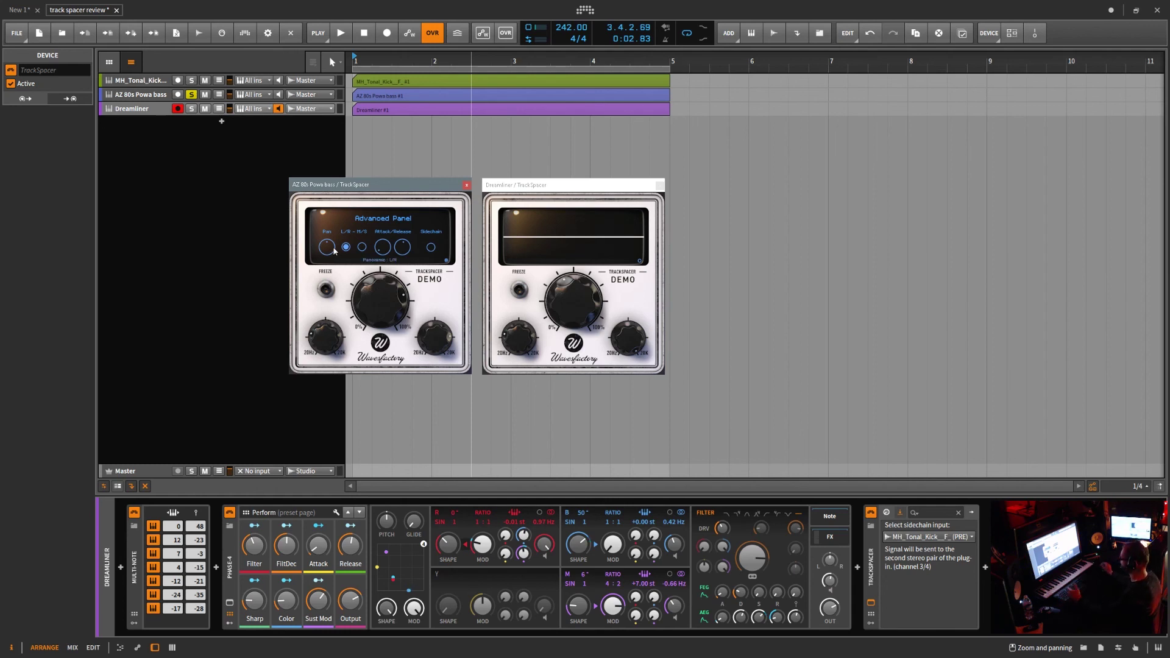